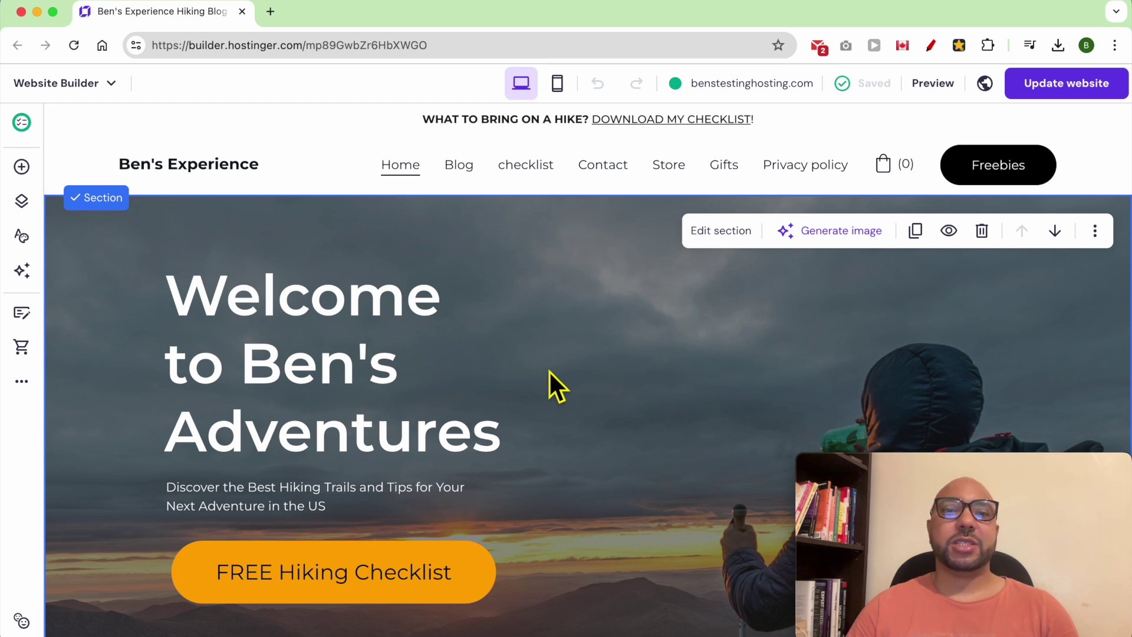
Step: Enable appointments under Website settings > Appointments, showing weekday 08:00 AM–05:00 PM availability
click(22, 382)
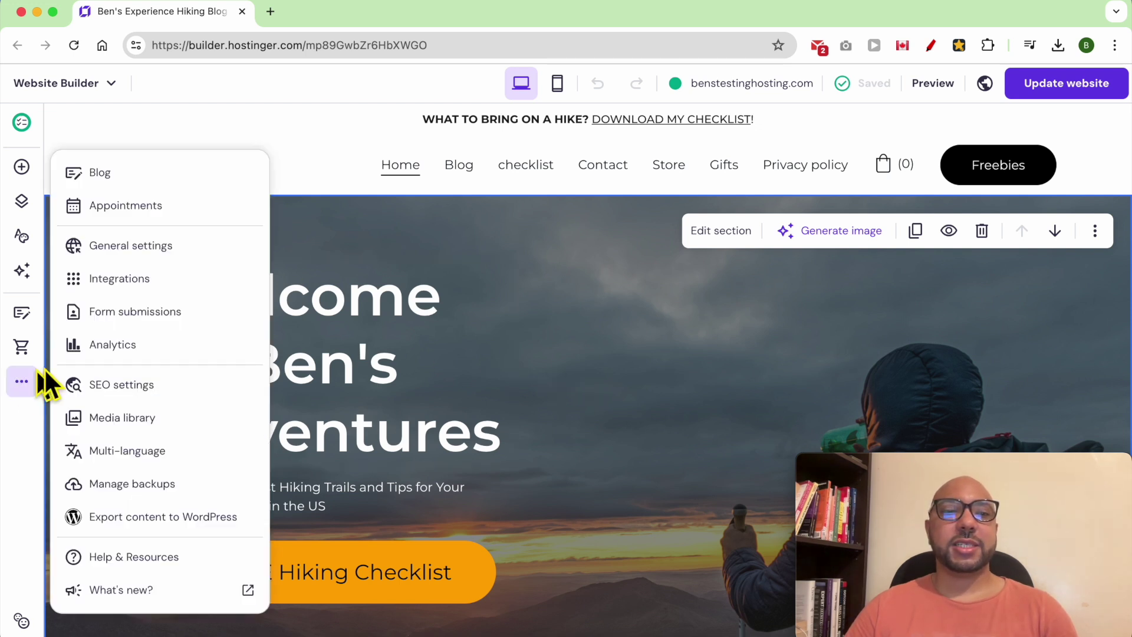
click(201, 217)
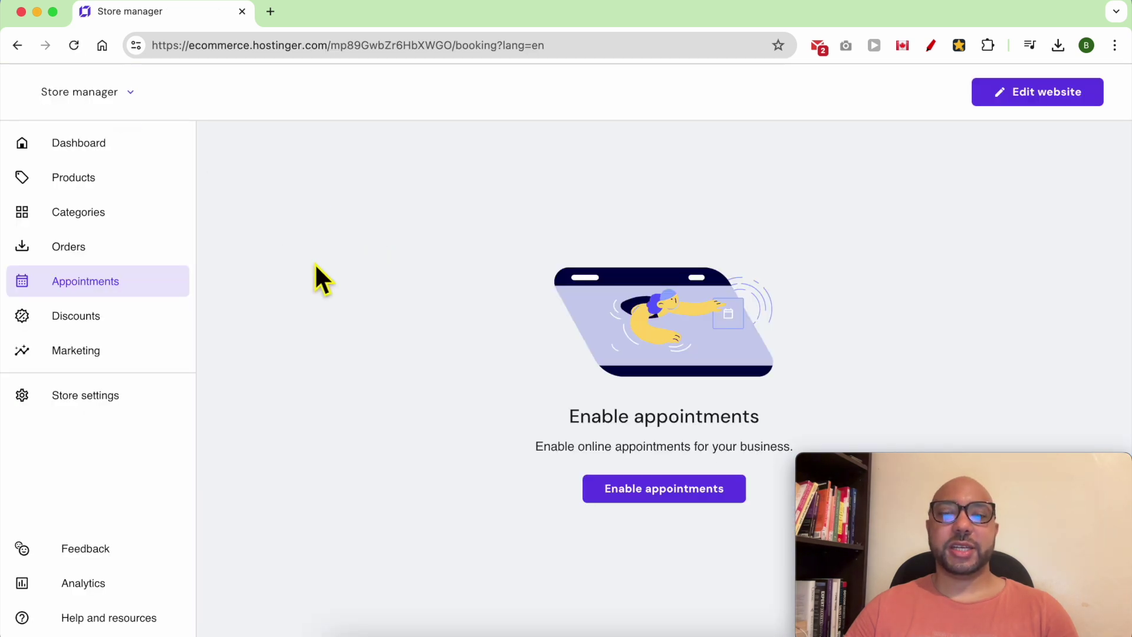
click(636, 495)
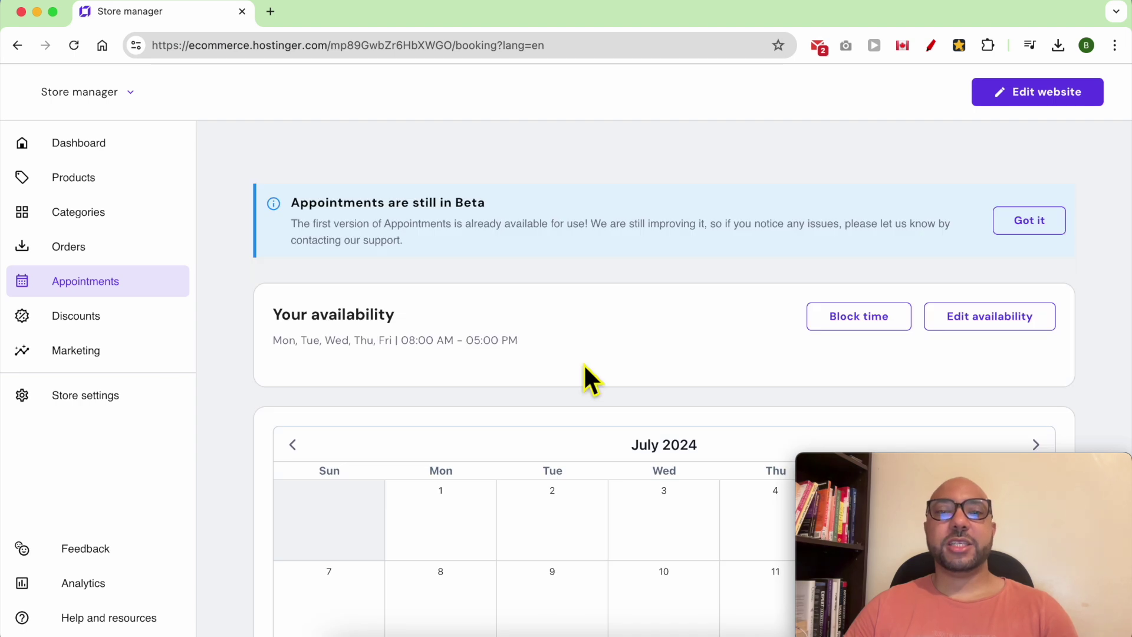
Step: In the availability editor, adjust Monday's start time and make Saturday and Sunday available
click(1006, 331)
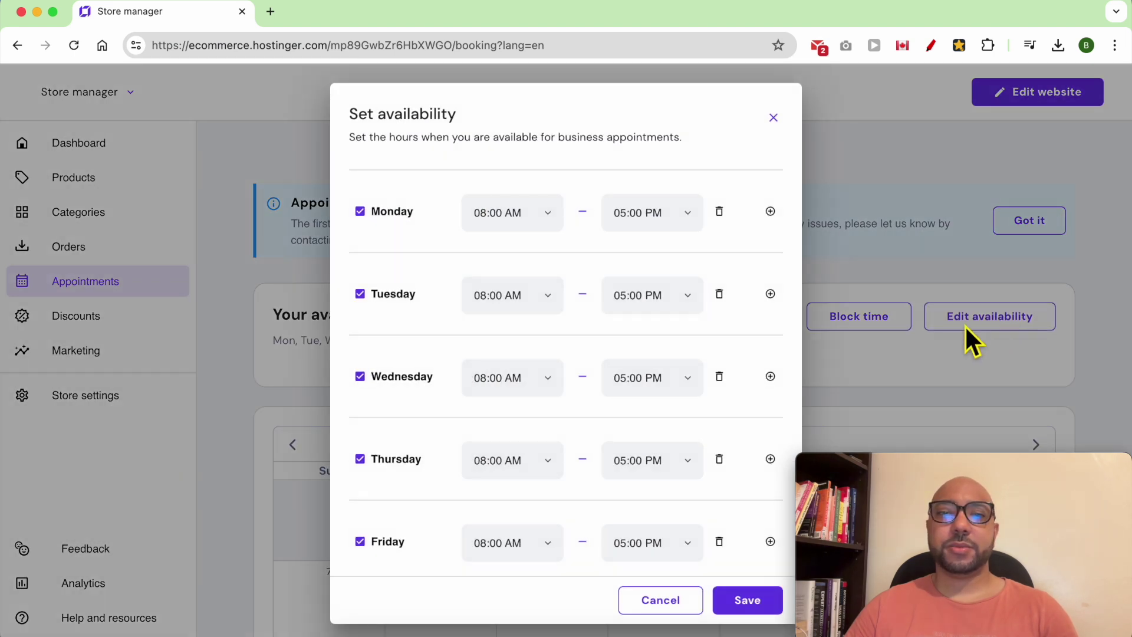
click(536, 230)
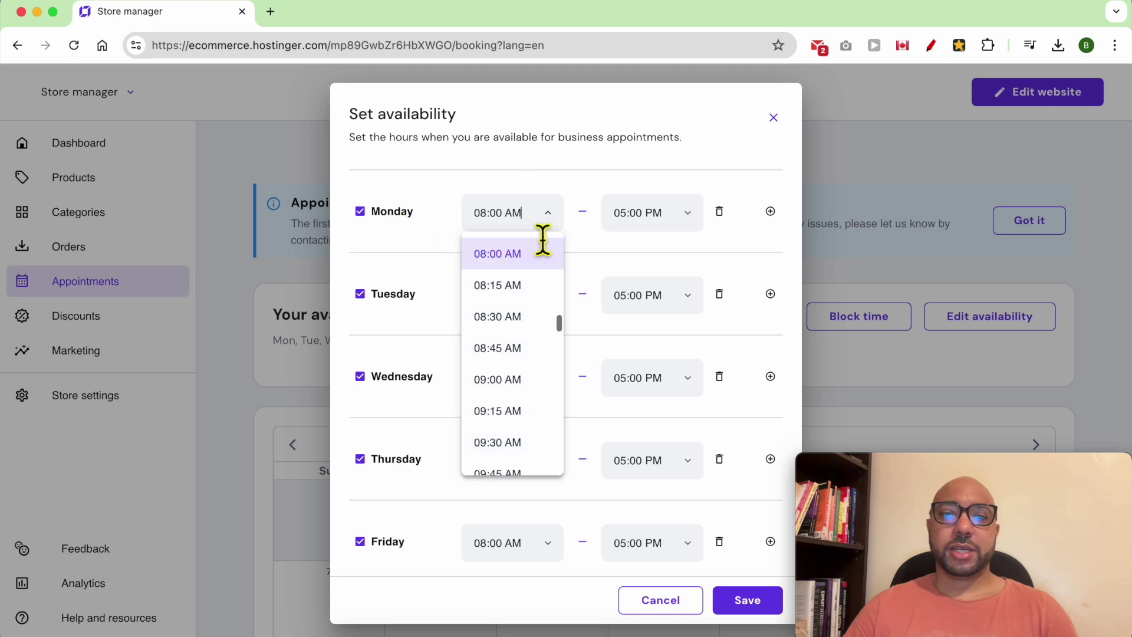
click(518, 286)
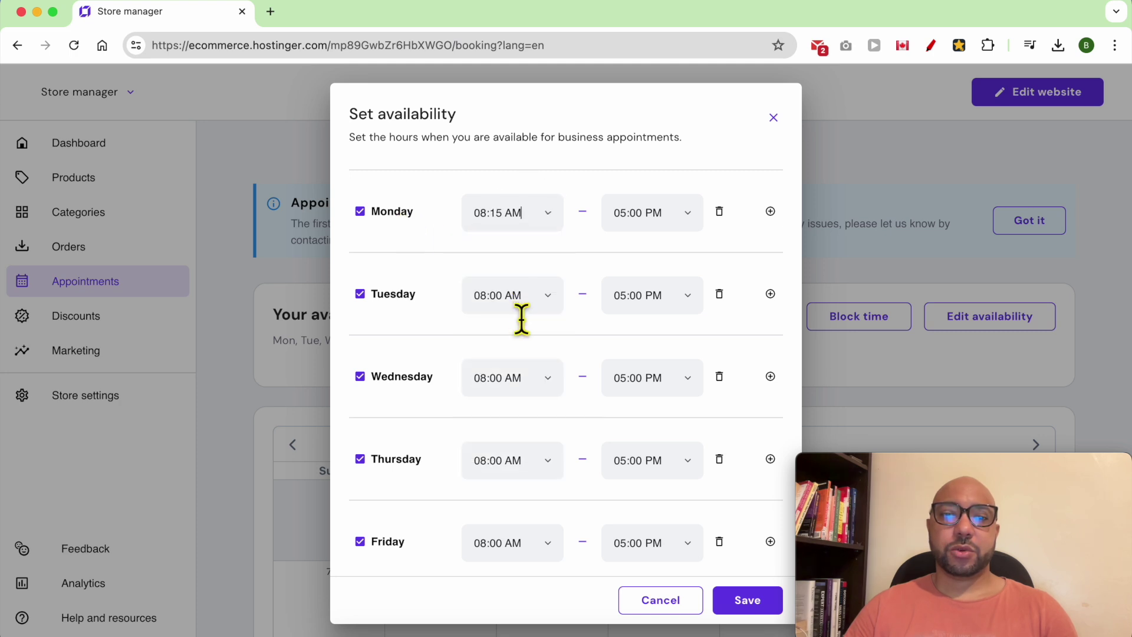
click(554, 223)
click(394, 223)
click(388, 218)
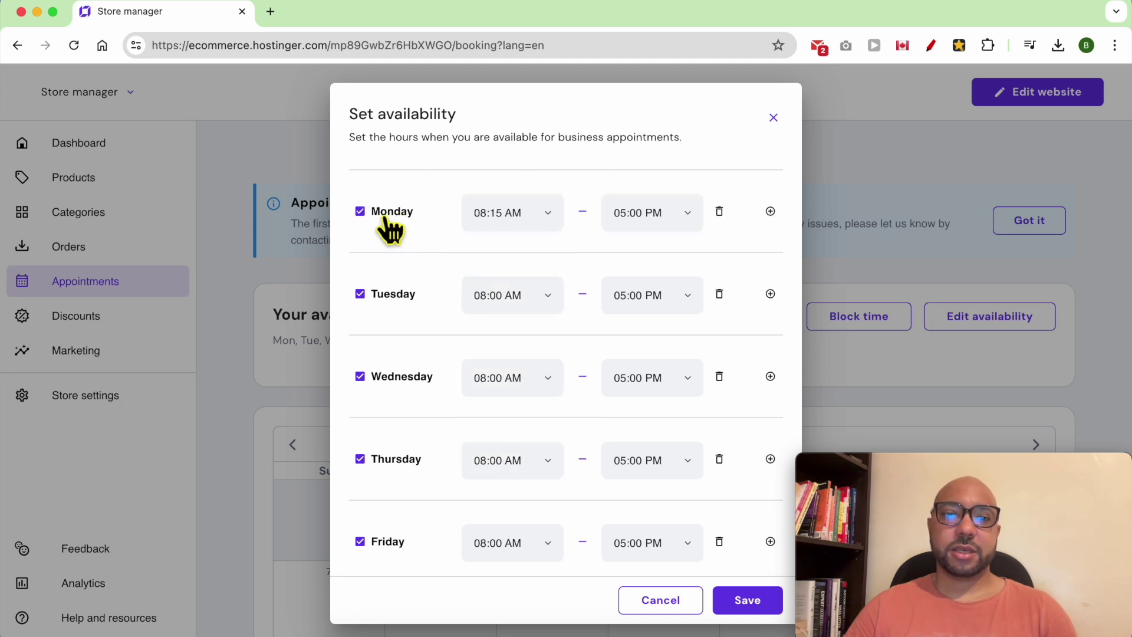
scroll(407, 365, down, 3)
click(387, 440)
click(386, 437)
click(375, 439)
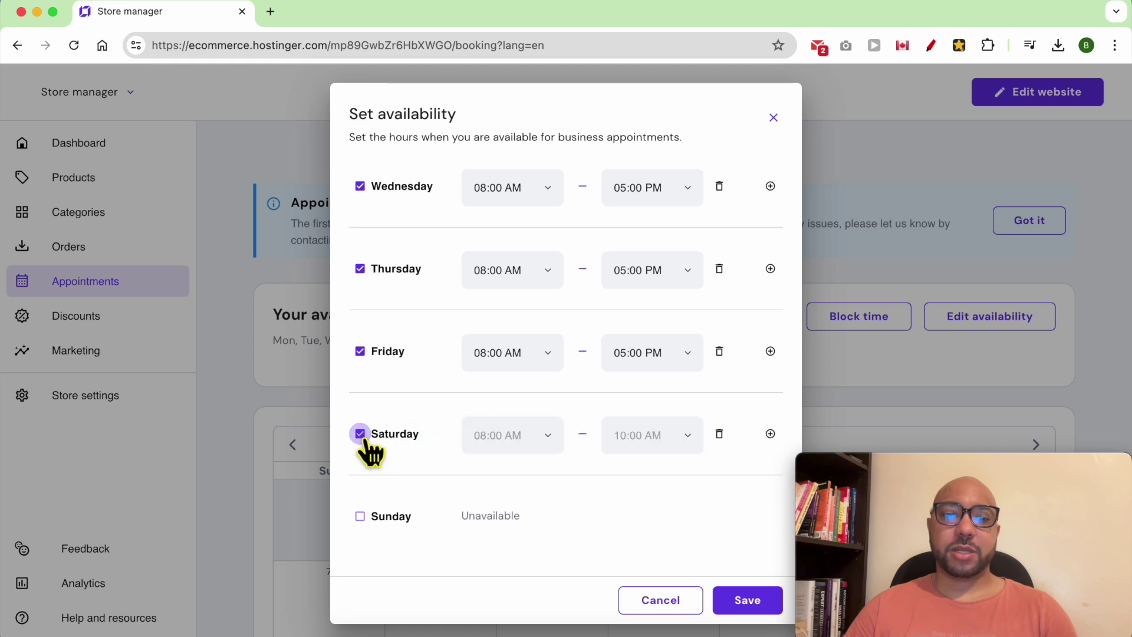
click(362, 518)
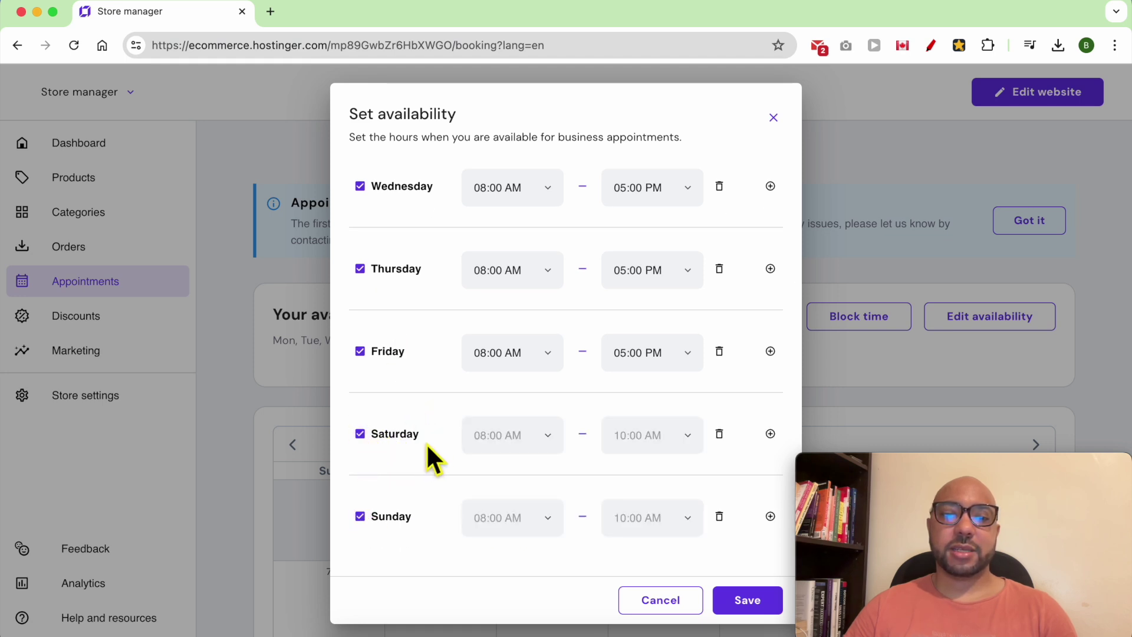
Step: Try Saturday hours 12:30–01:15 AM, then remove that range and re-enable Saturday
click(531, 439)
click(531, 260)
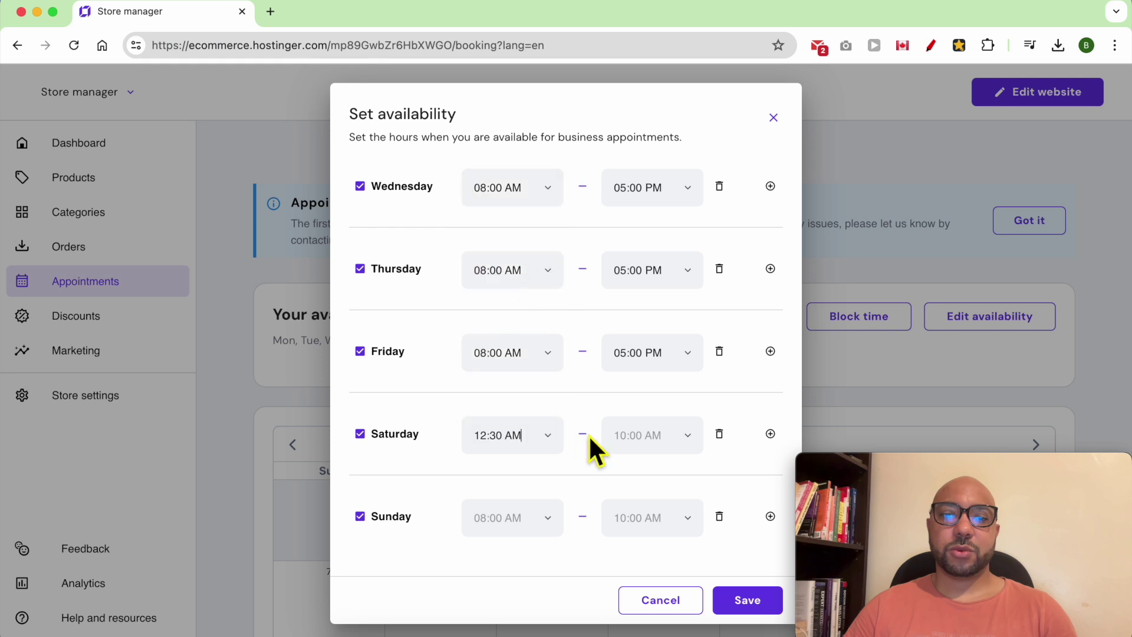
click(660, 442)
click(665, 351)
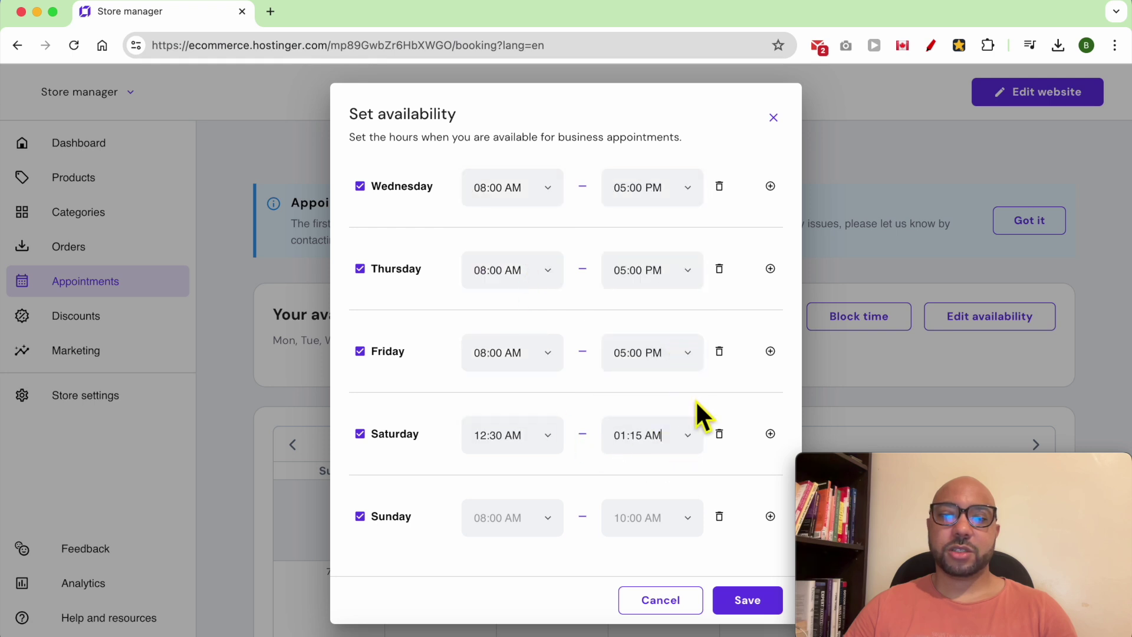
click(719, 435)
click(361, 434)
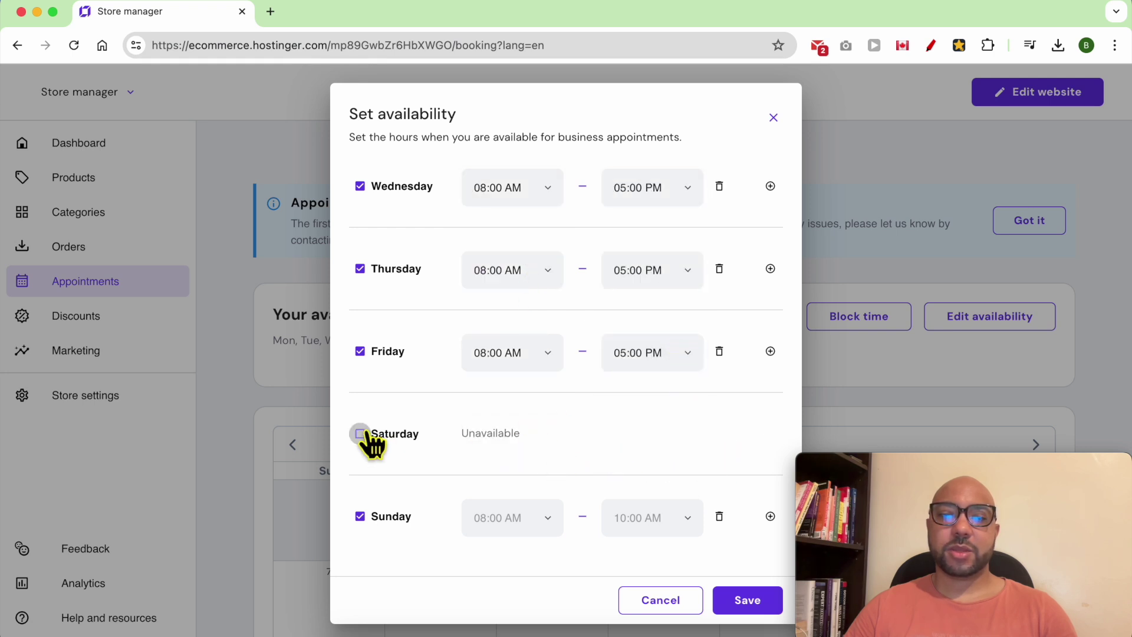
Step: Set Saturday's range to 12:00 AM–01:00 AM and delete the extra second range
click(771, 434)
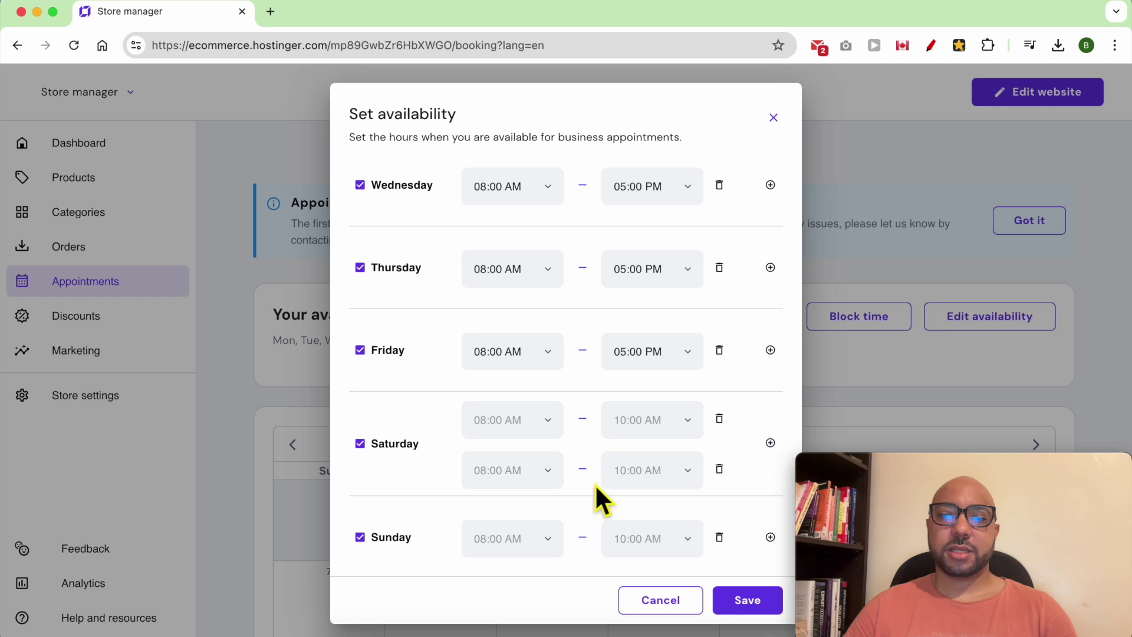
click(548, 421)
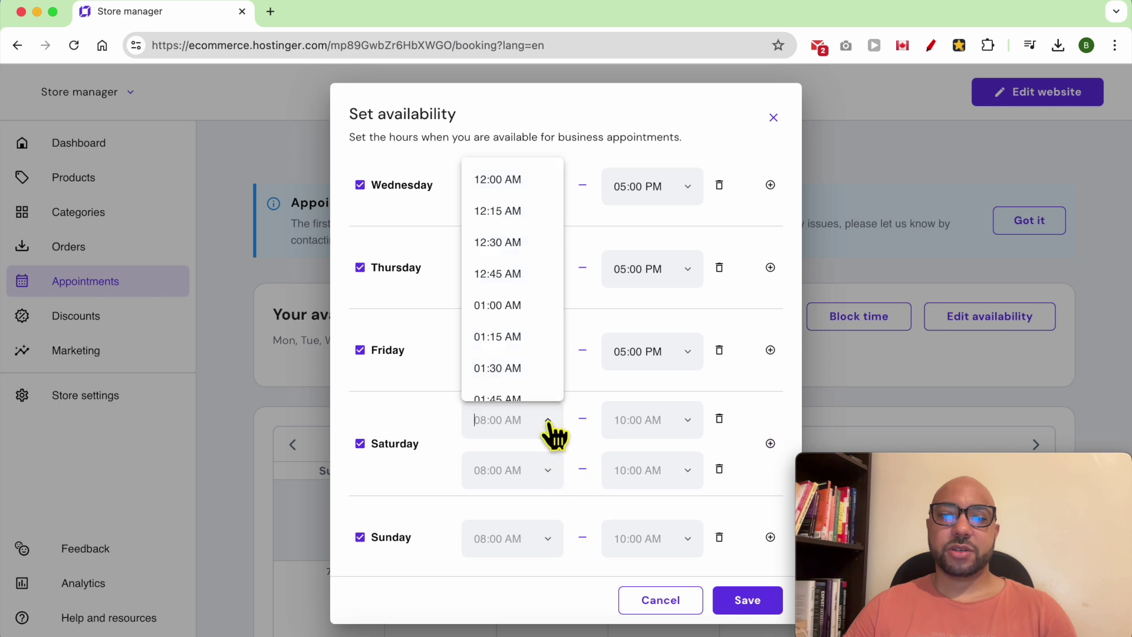
click(522, 181)
click(689, 422)
click(640, 303)
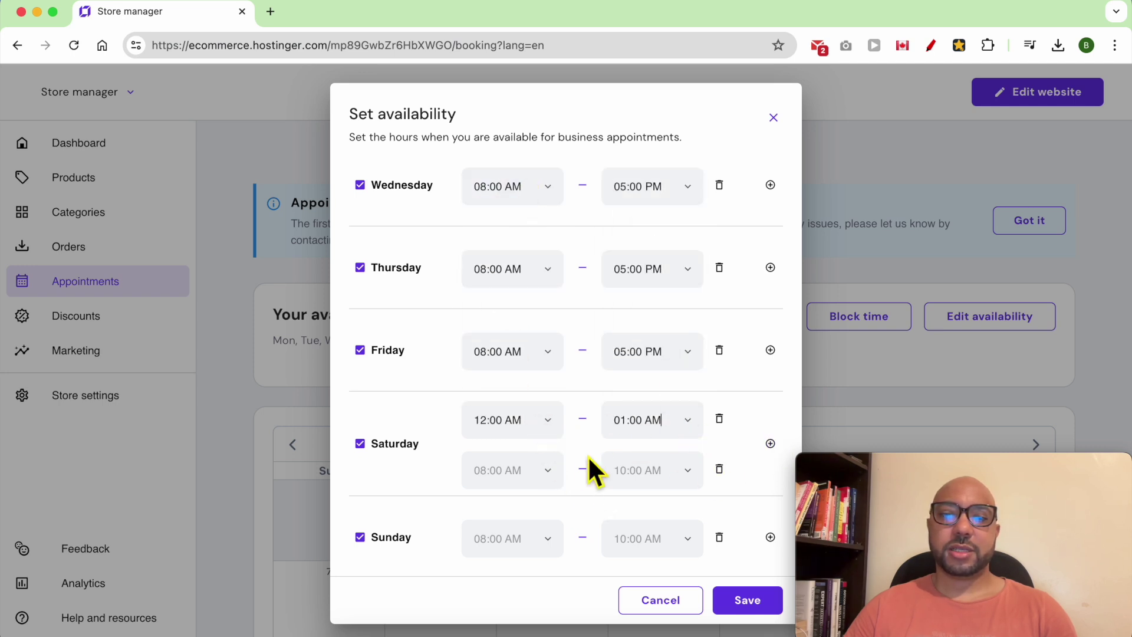
click(552, 472)
scroll(539, 430, down, 20)
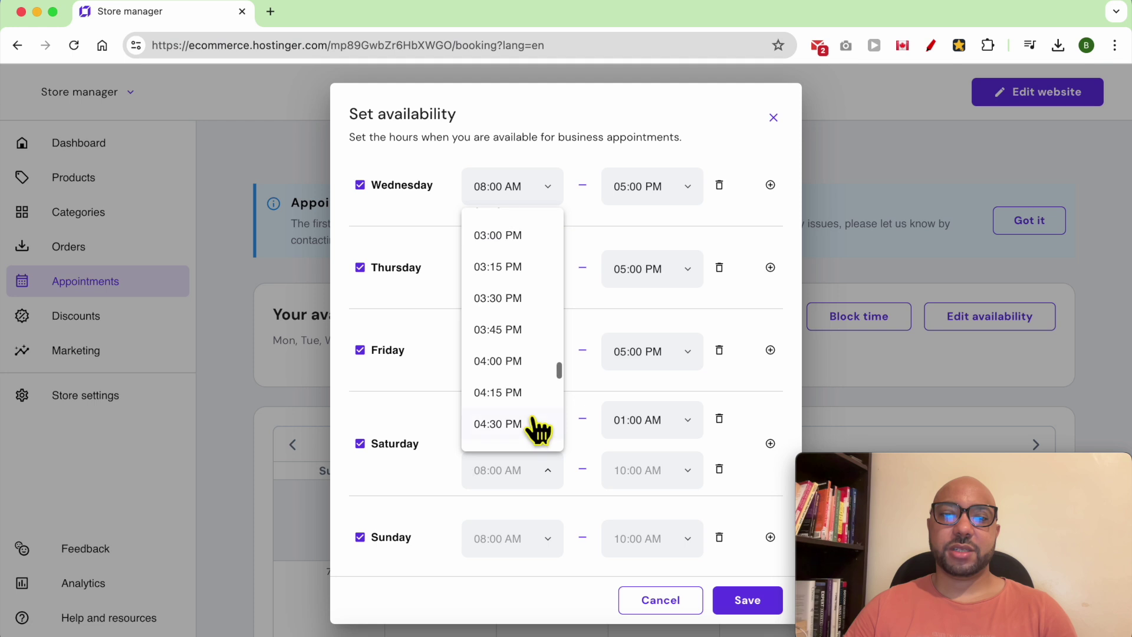
click(627, 426)
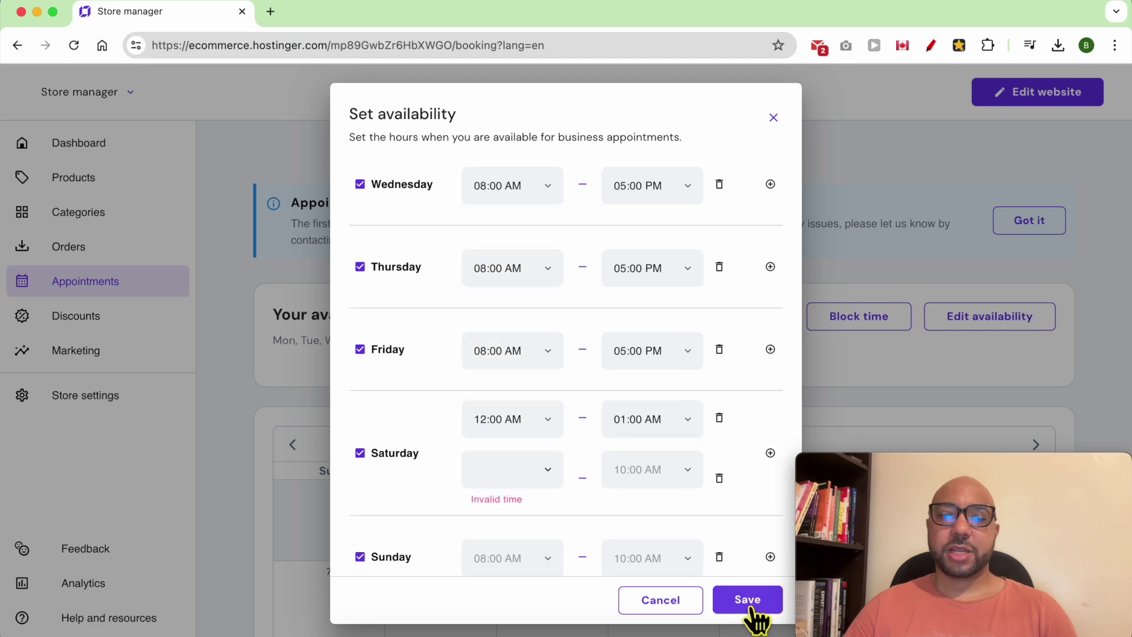
click(720, 471)
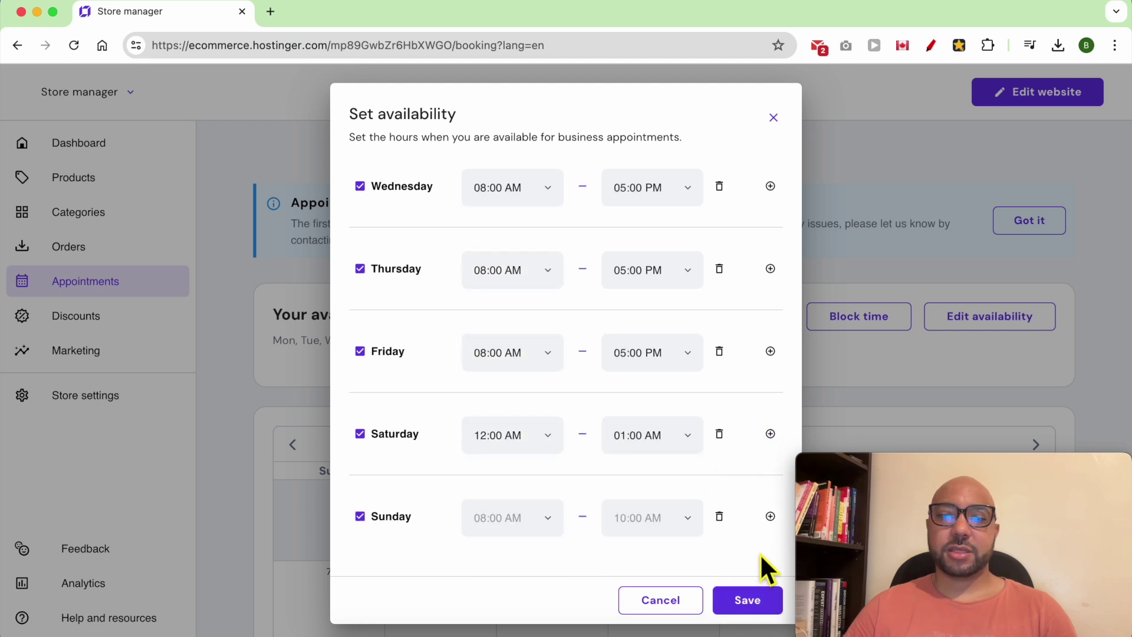
Step: Mark Sunday unavailable and save the availability hours
click(765, 607)
click(720, 517)
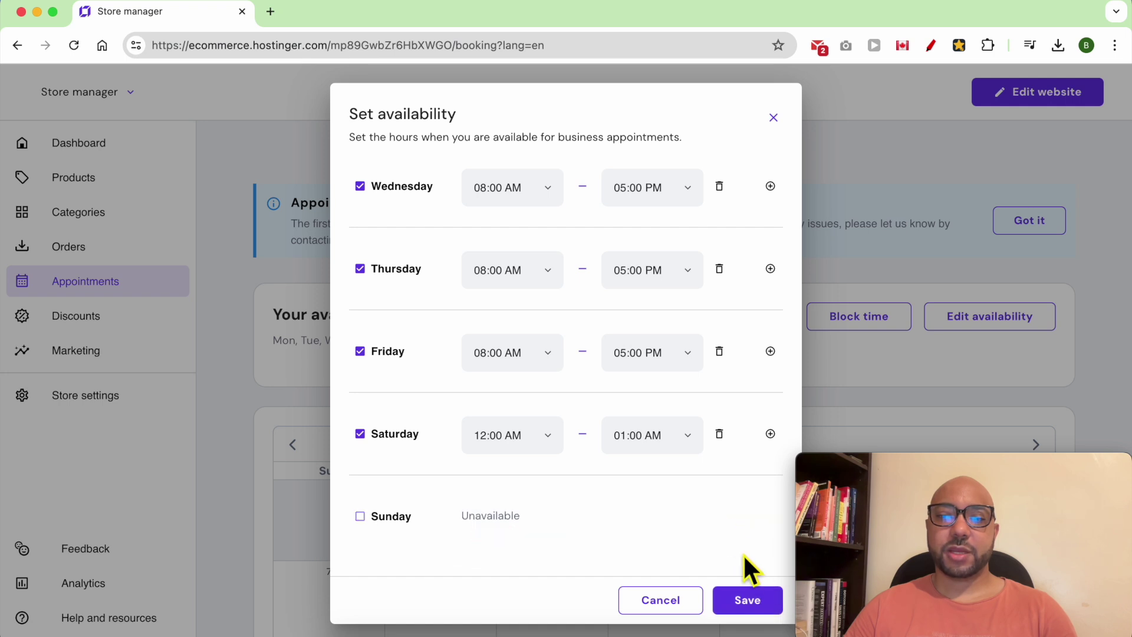
click(753, 599)
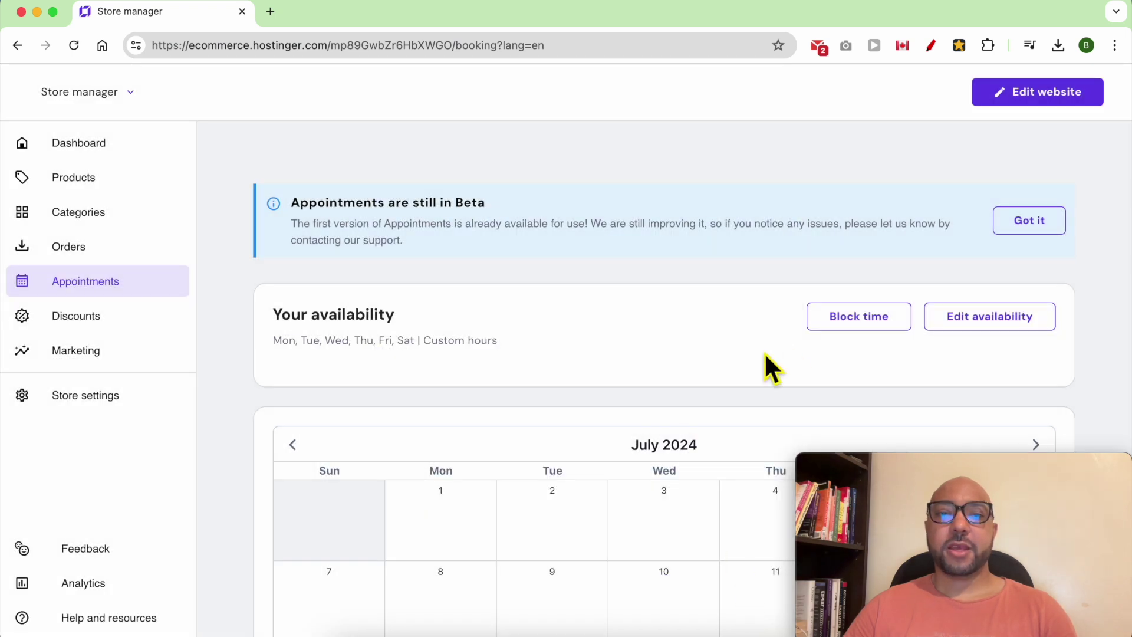
Step: Block July 25 and July 26 as unavailable dates in the Block time calendar
click(852, 318)
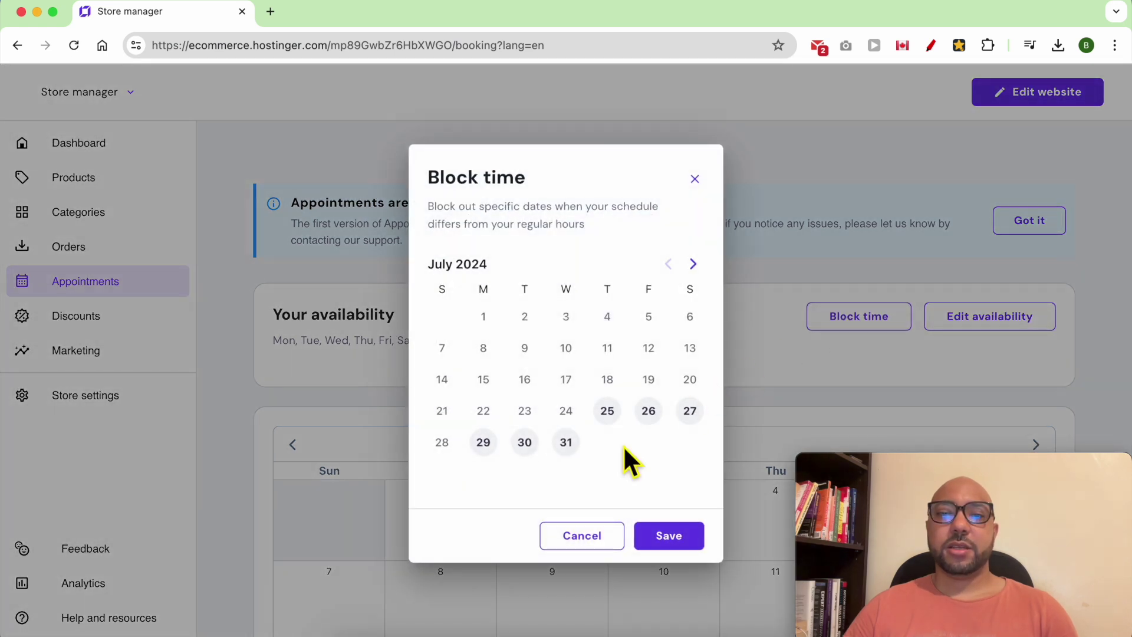
click(608, 413)
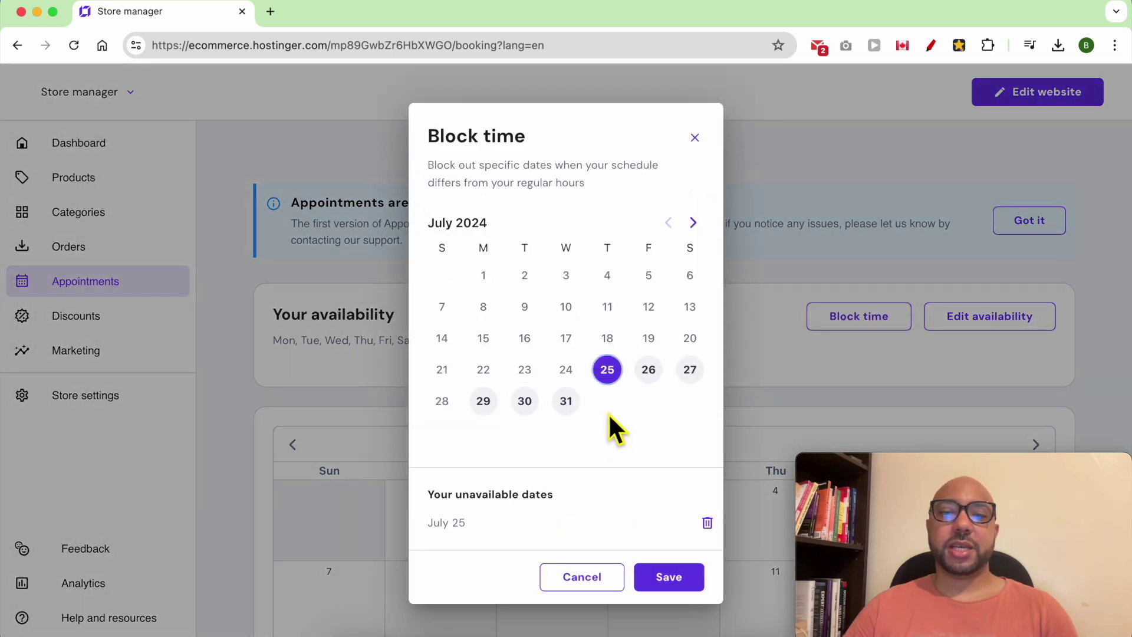
click(649, 371)
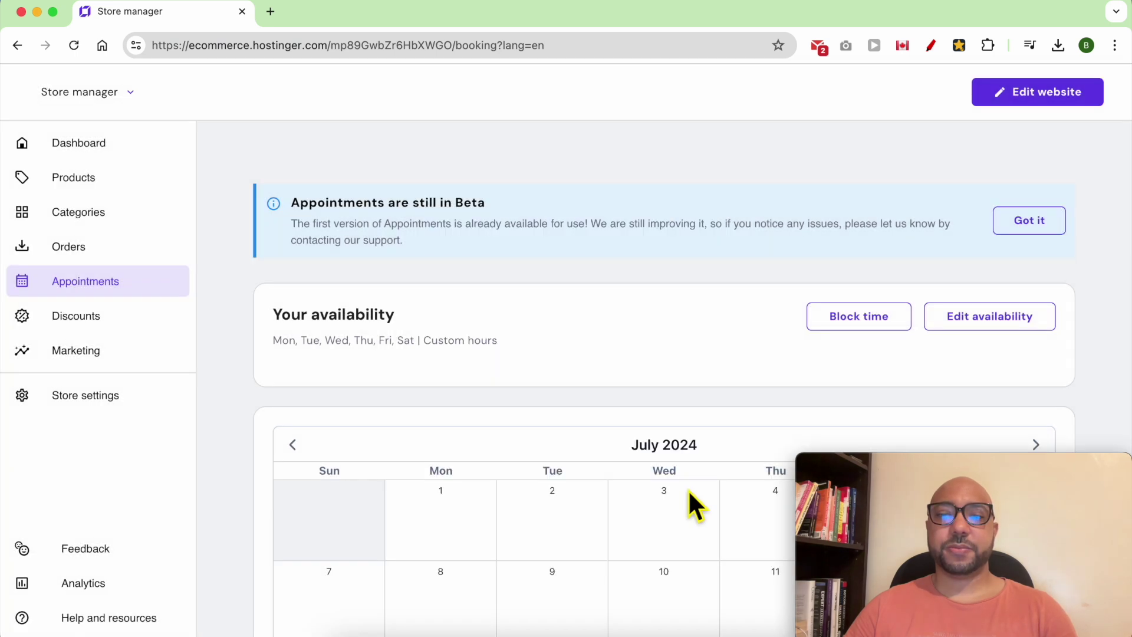
scroll(660, 366, down, 6)
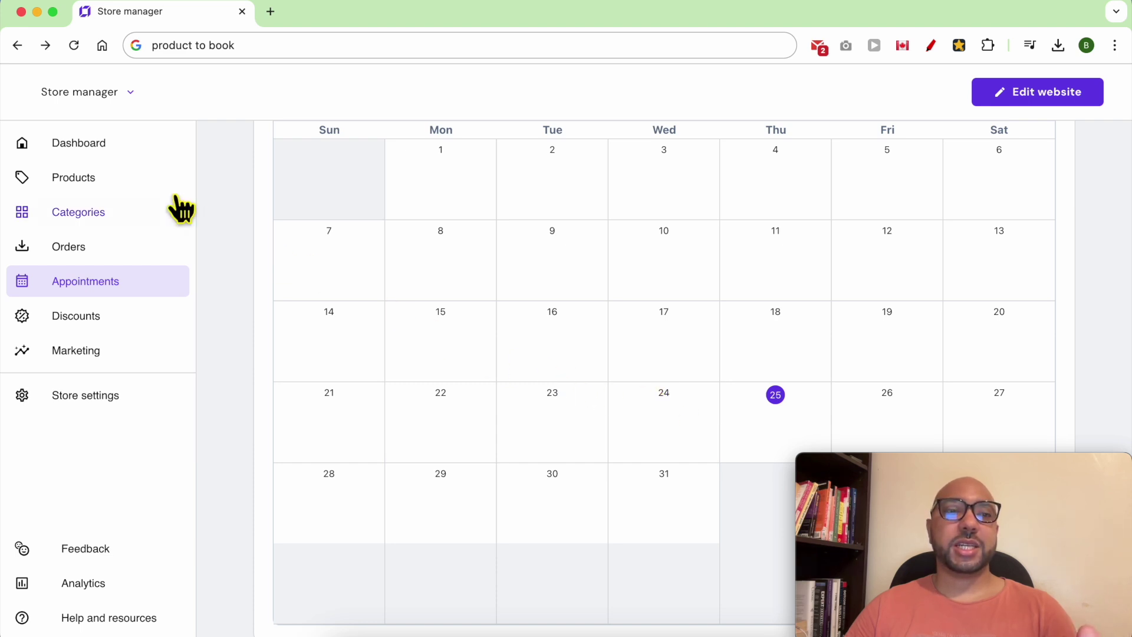
Step: From the Products list, add a new product of the Appointment type
click(109, 190)
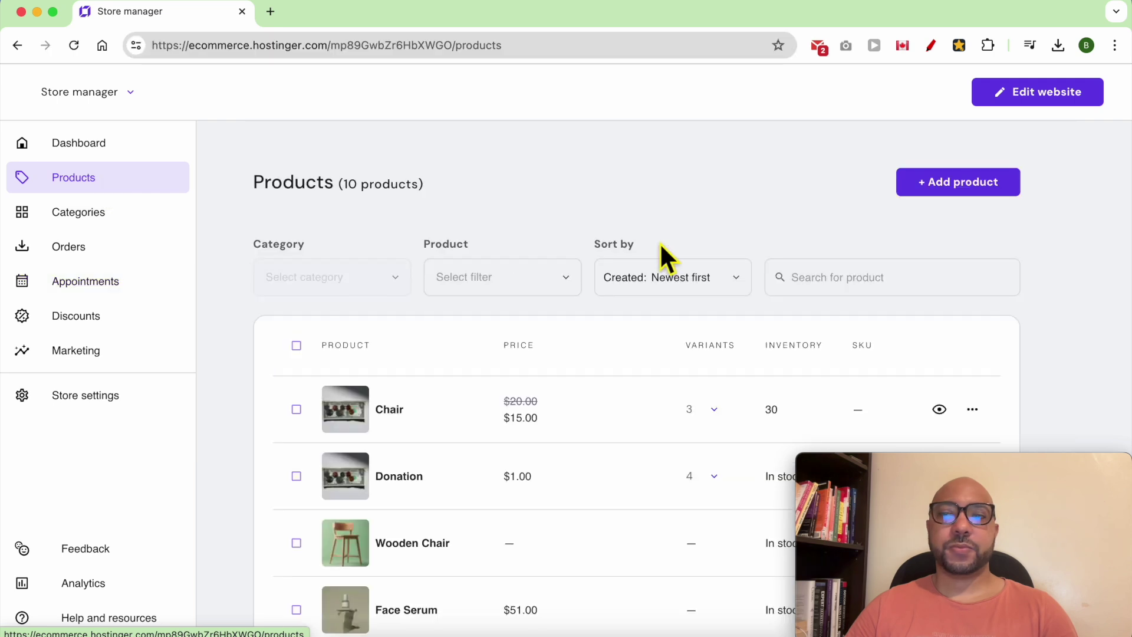
click(959, 185)
click(375, 478)
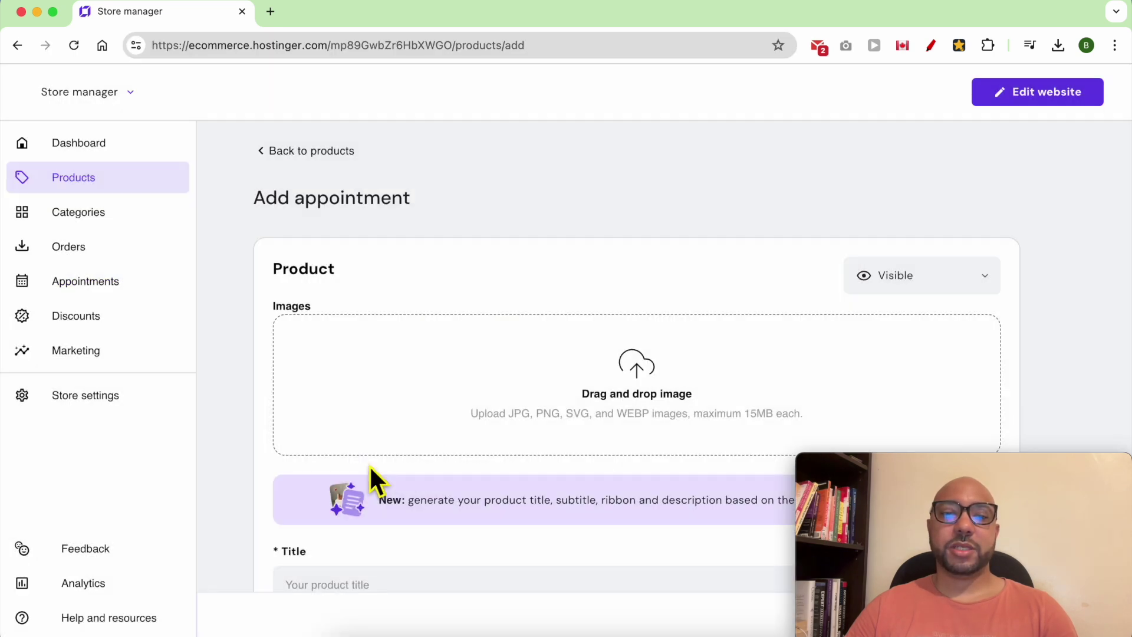
Step: Keep the product Visible and upload New Project.jpg as its image
click(894, 278)
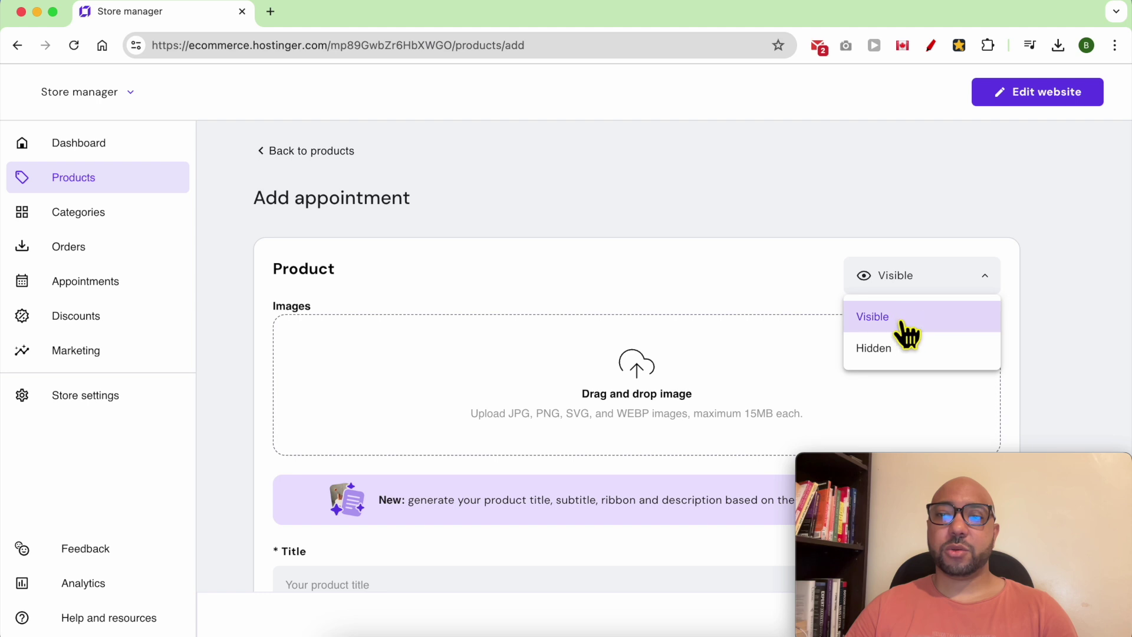
click(607, 298)
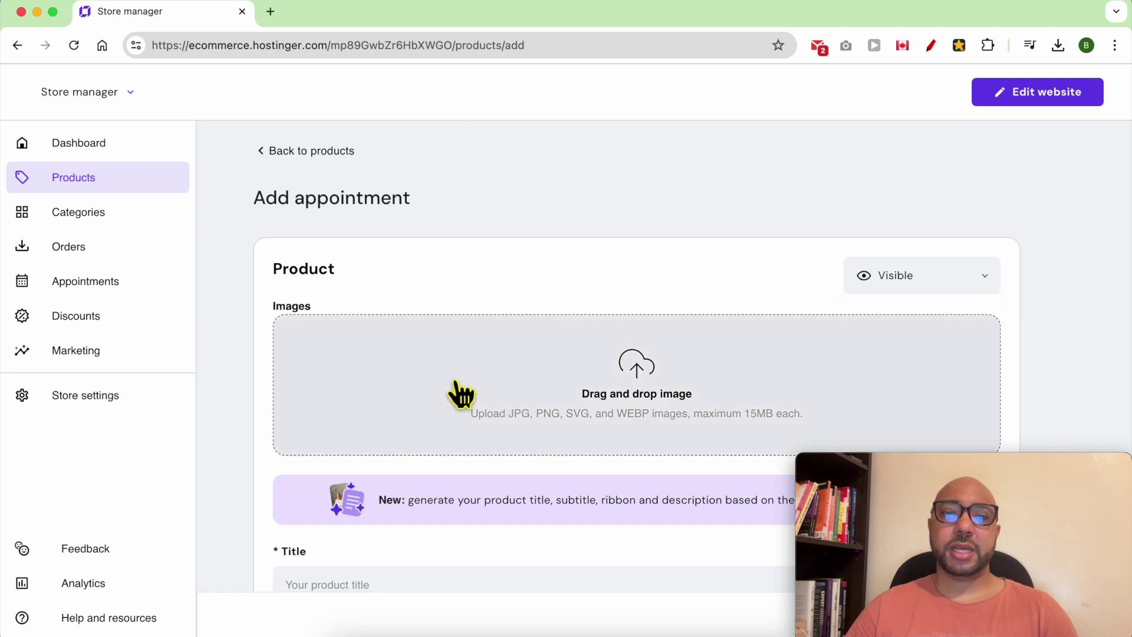
click(616, 392)
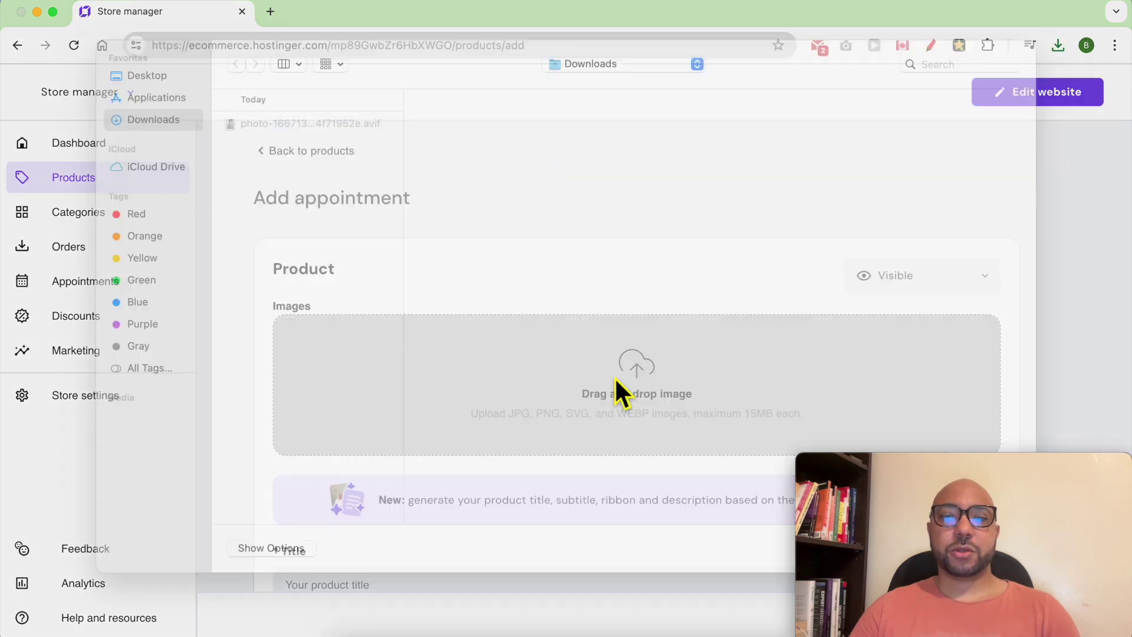
click(317, 147)
click(316, 149)
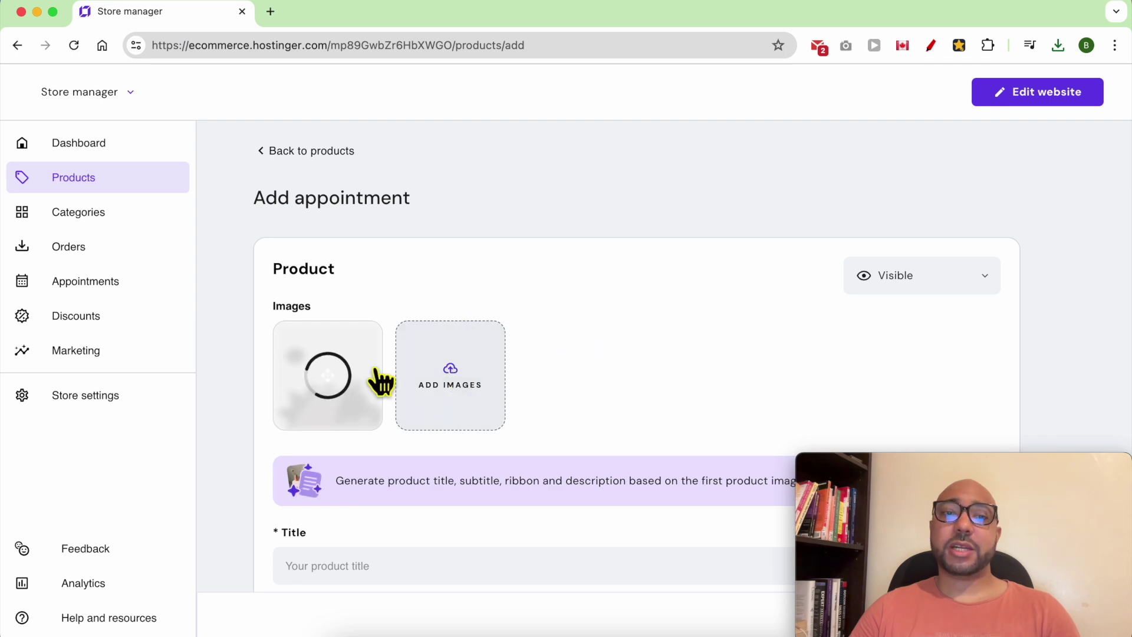
Step: Paste 'Dental Appointment' as the title, leaving subtitle and description empty
scroll(466, 383, down, 1)
scroll(645, 363, down, 4)
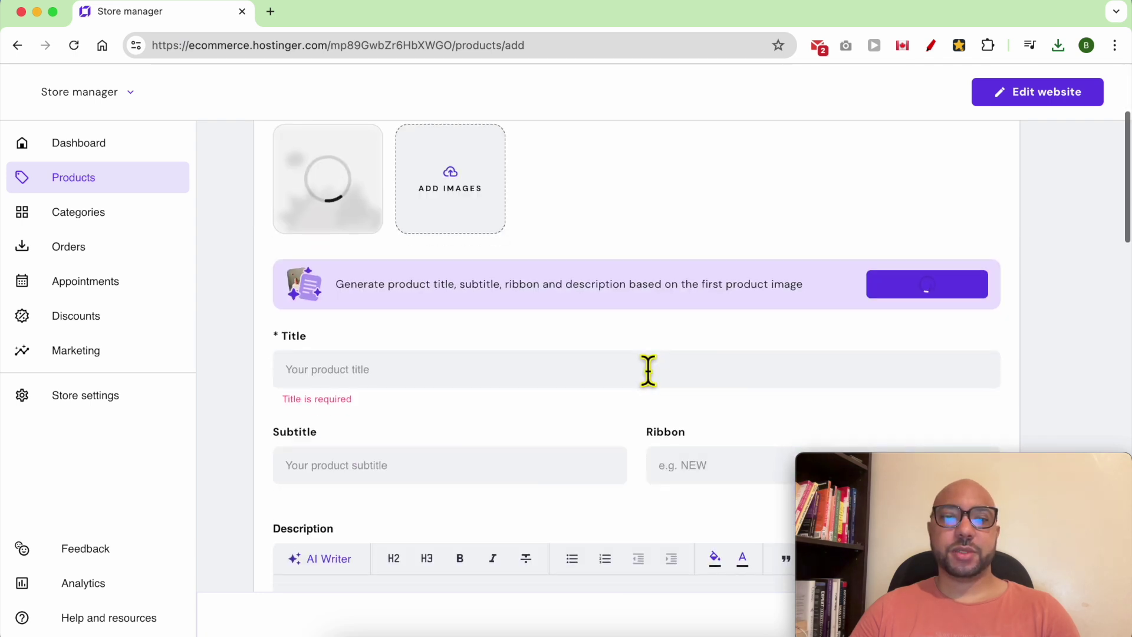
text(Dental Appointment)
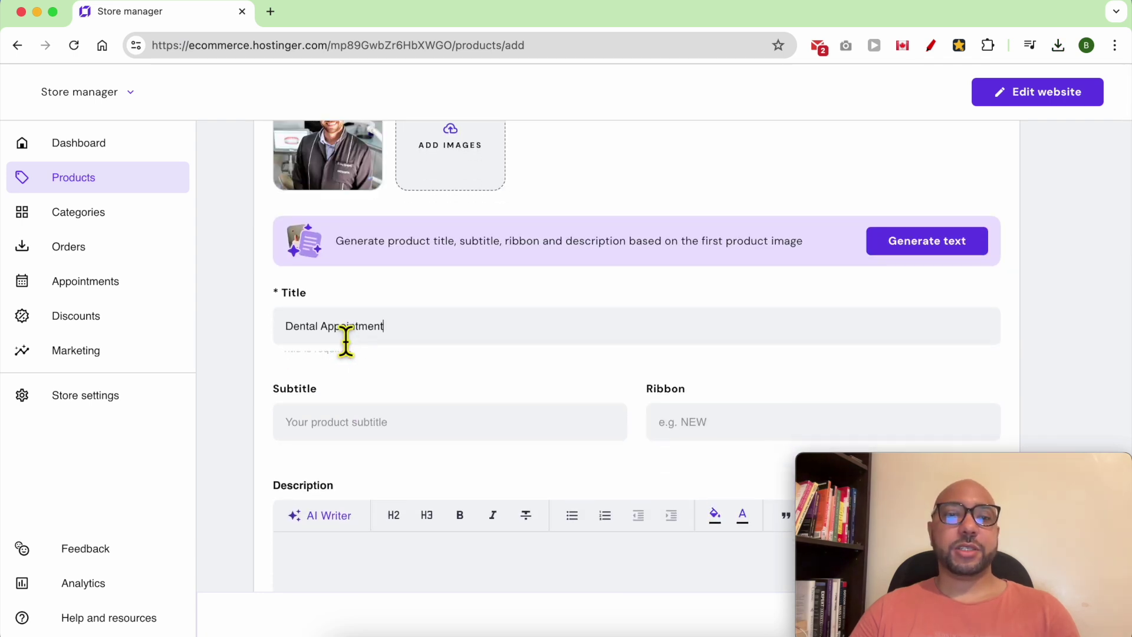
scroll(446, 404, down, 1)
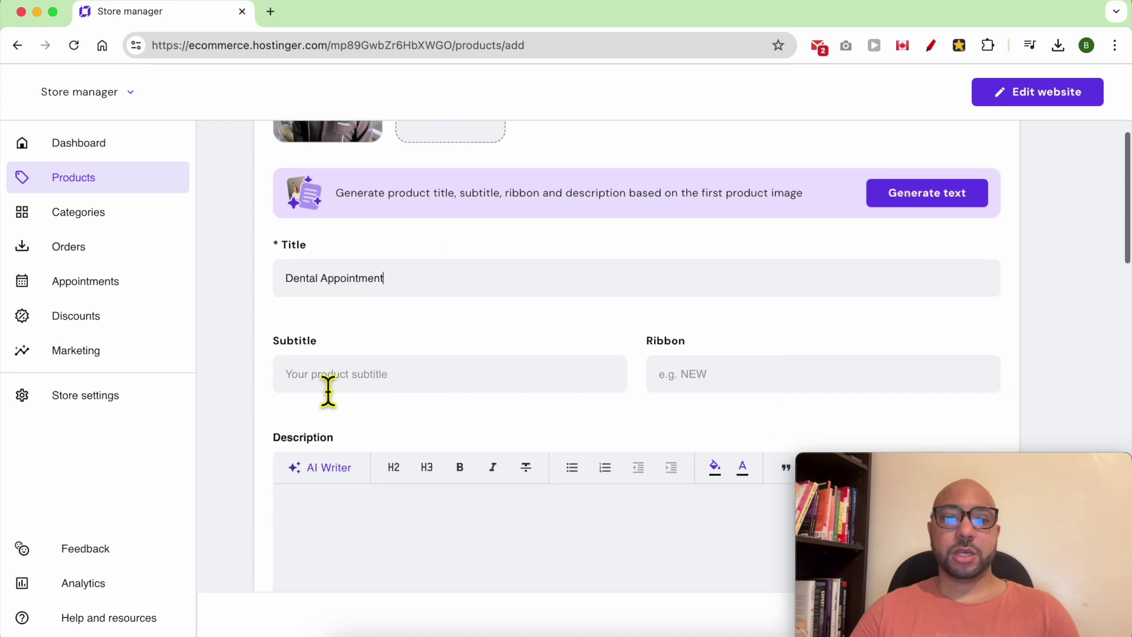
click(305, 350)
double_click(679, 346)
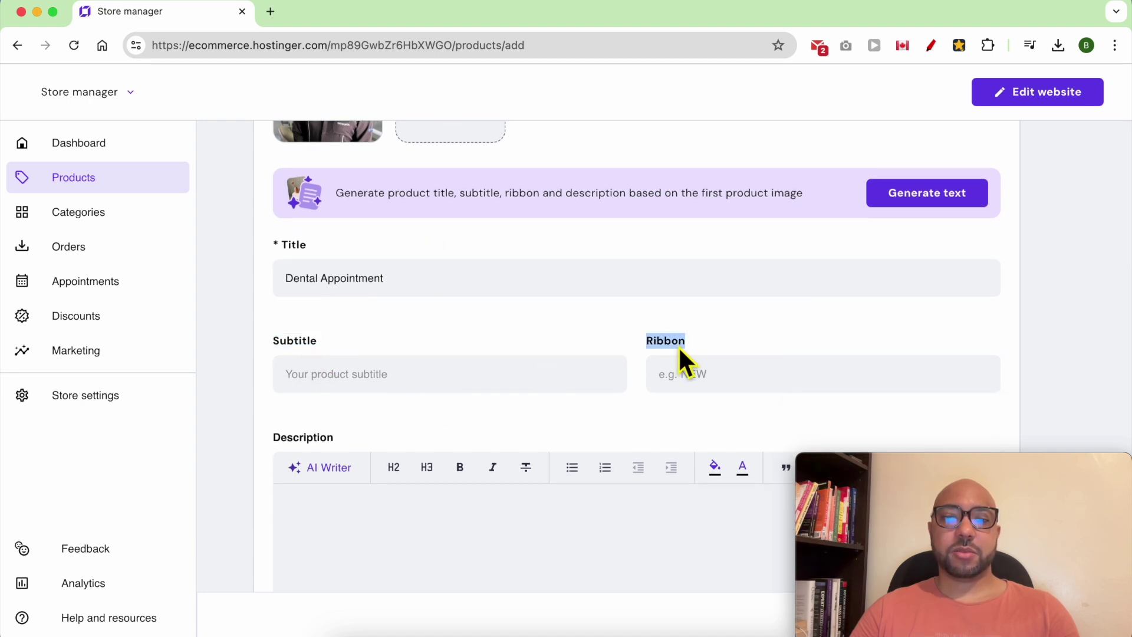
scroll(384, 449, down, 3)
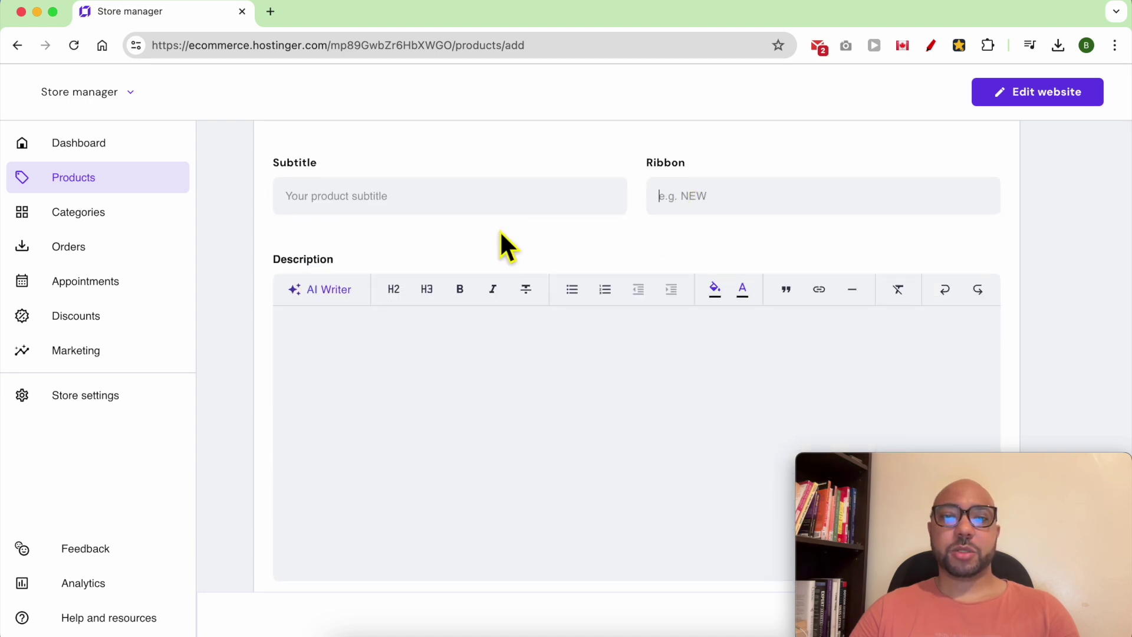
click(384, 336)
scroll(390, 354, down, 1)
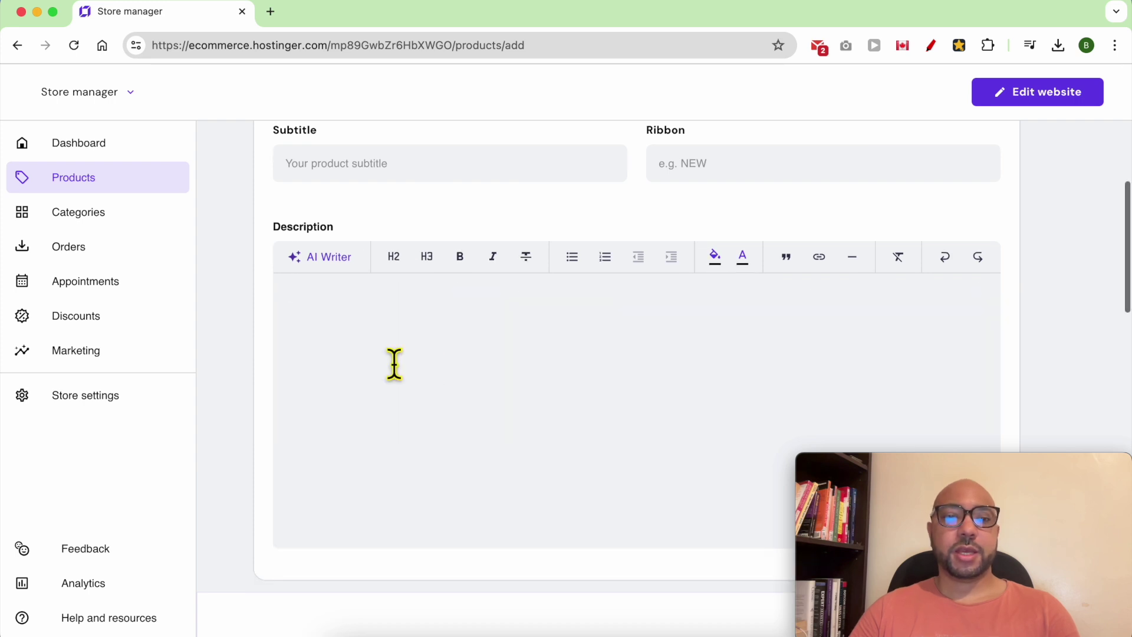
Step: Paste the dental-services description and review placeholders like [Your Dental Practice Name]
scroll(394, 369, down, 2)
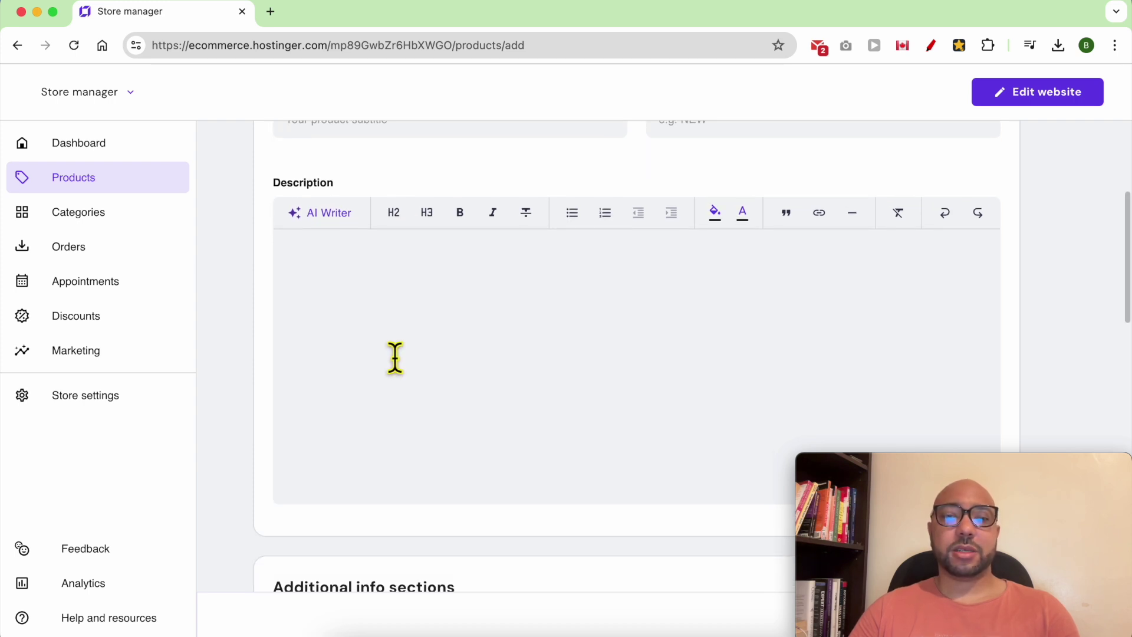
key(super+v)
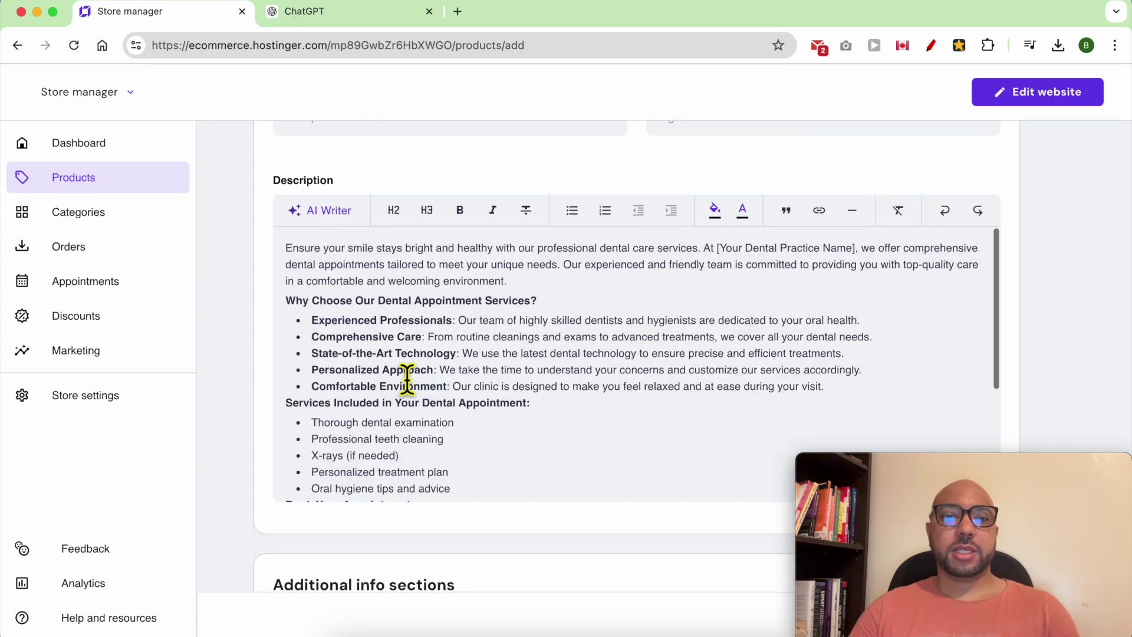
scroll(408, 375, up, 2)
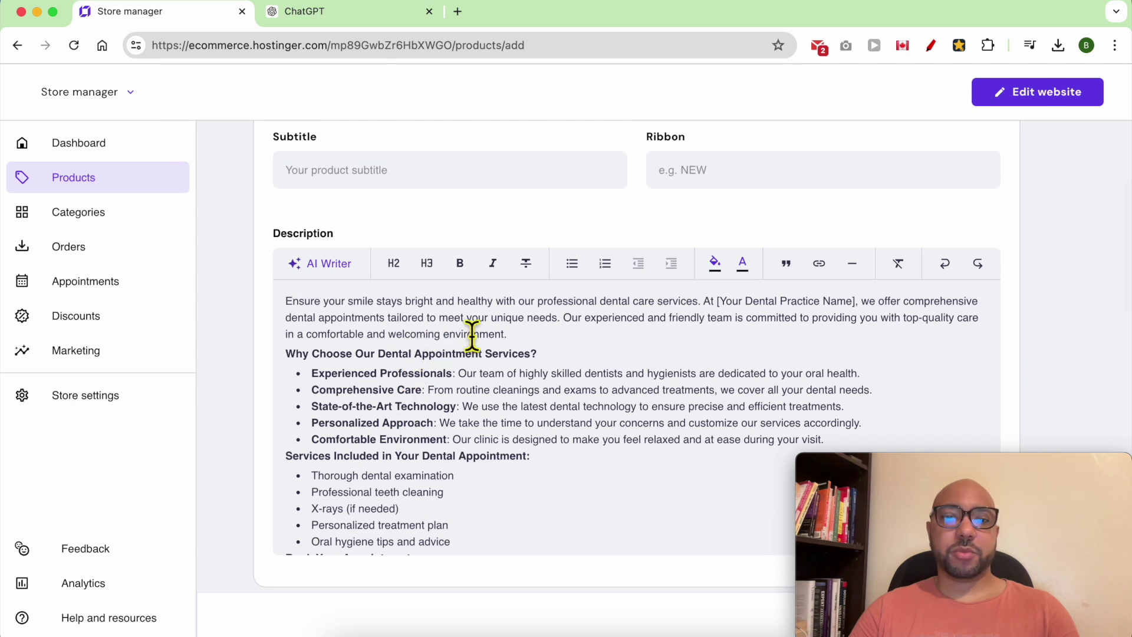
drag(717, 312, 863, 313)
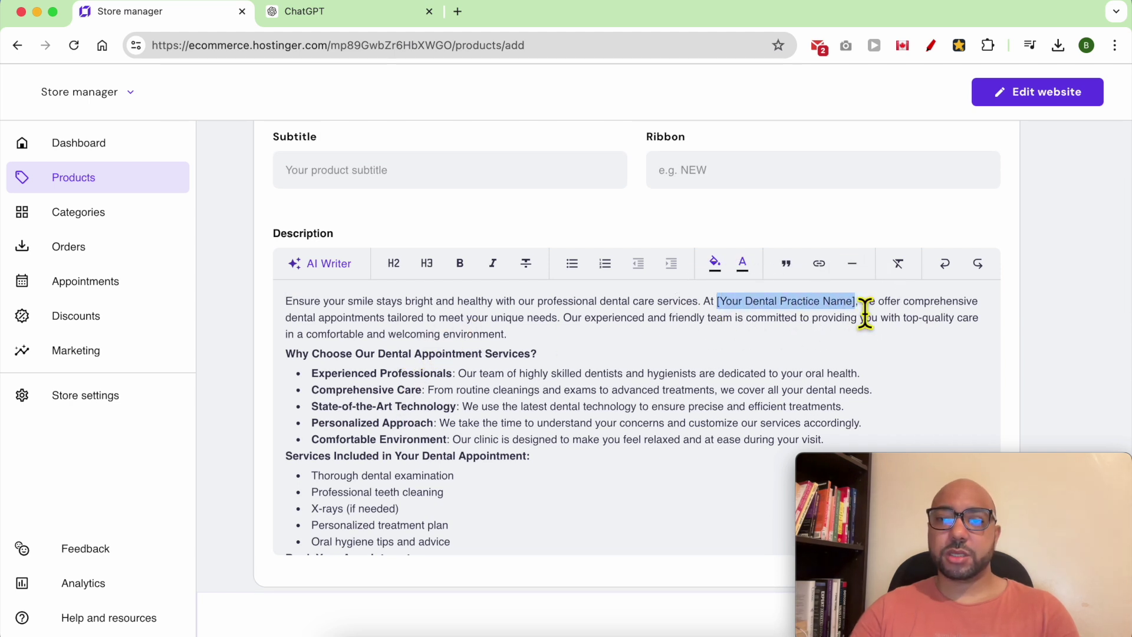
scroll(448, 407, down, 4)
scroll(427, 409, up, 4)
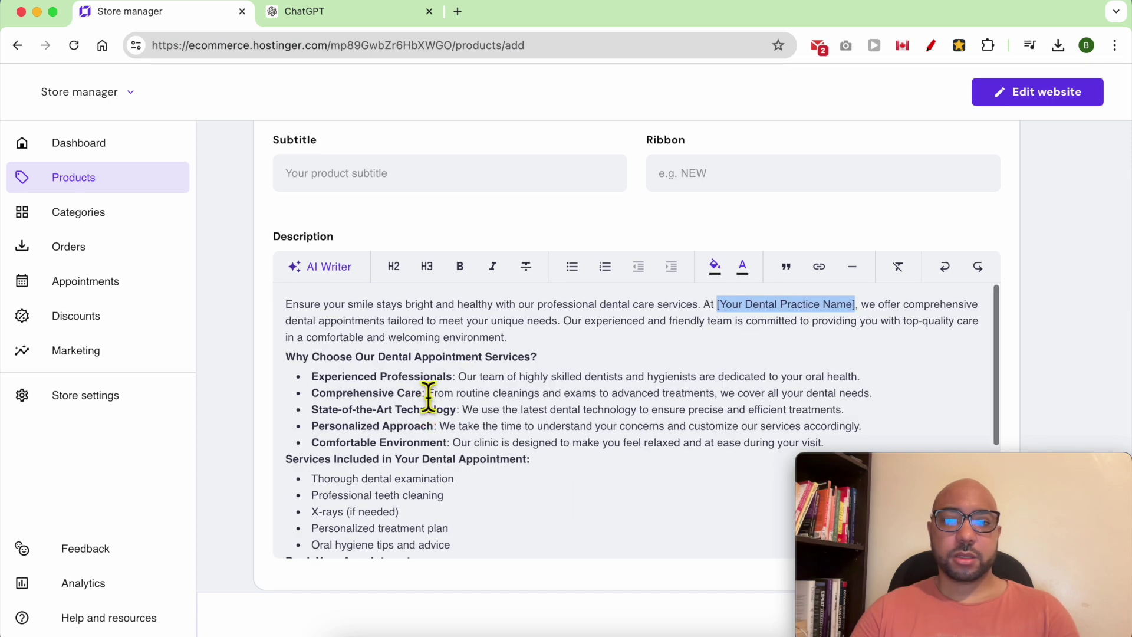
click(433, 395)
scroll(442, 463, down, 3)
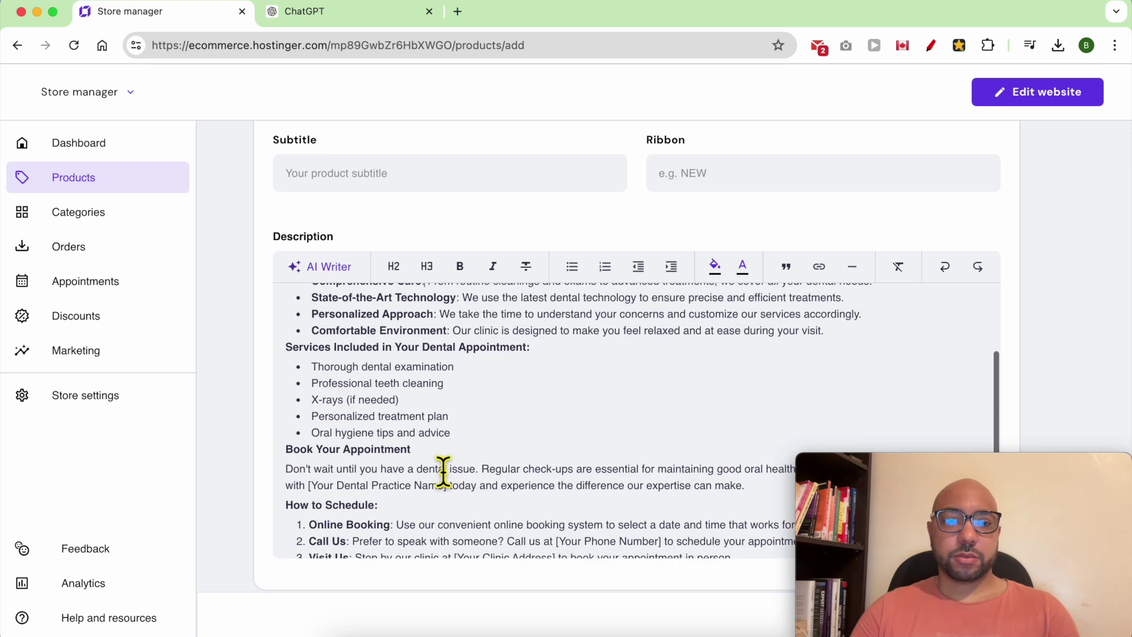
scroll(444, 472, down, 2)
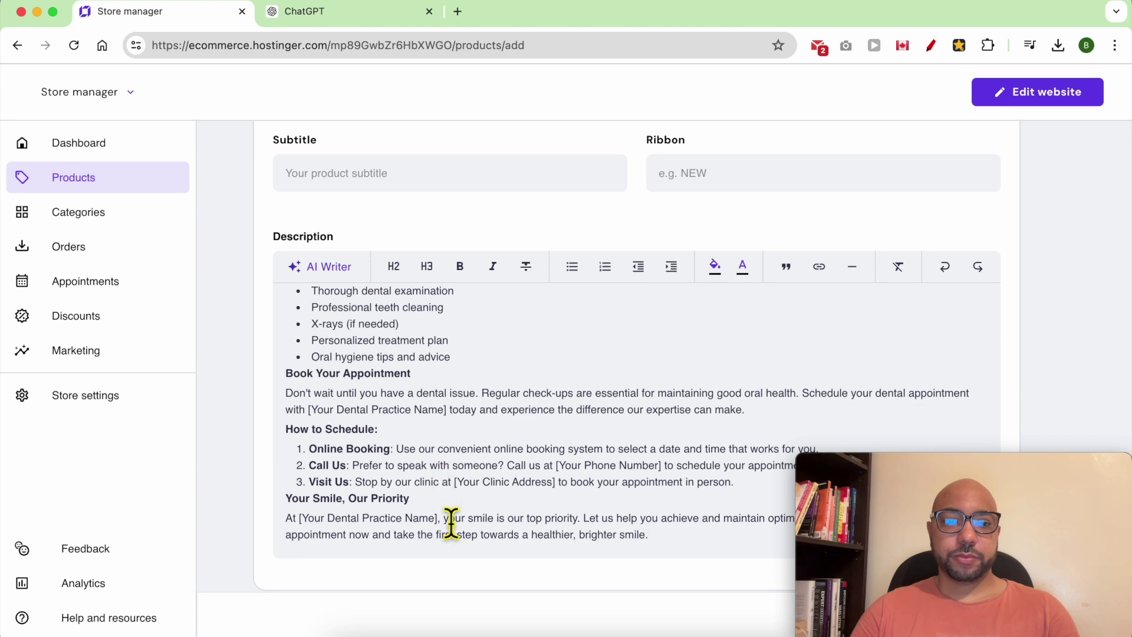
scroll(498, 599, down, 5)
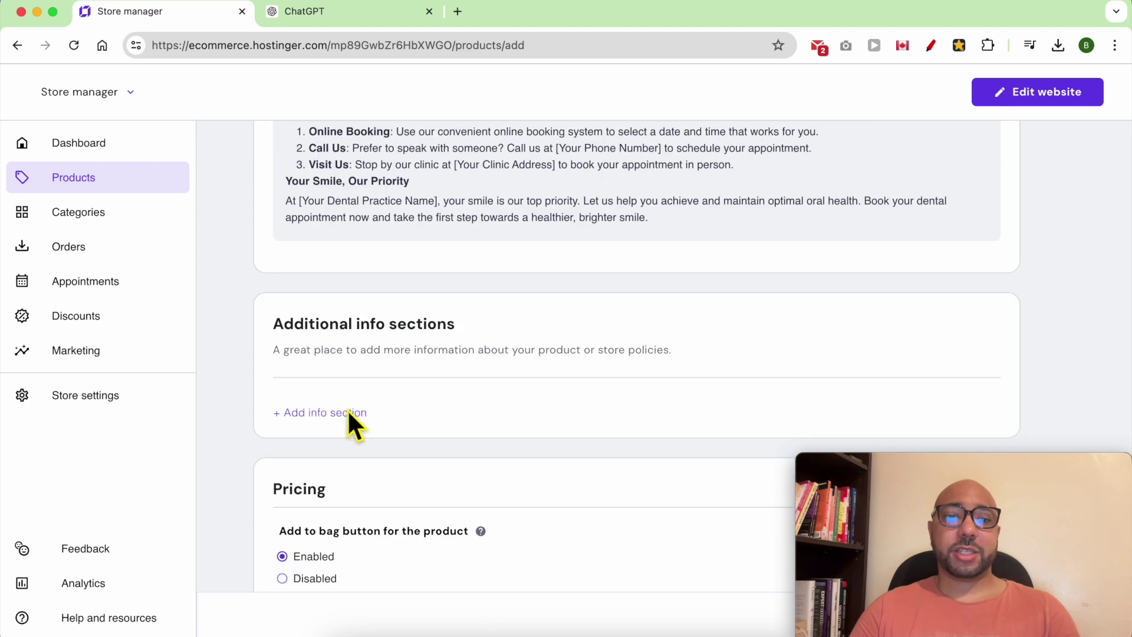
scroll(348, 419, down, 5)
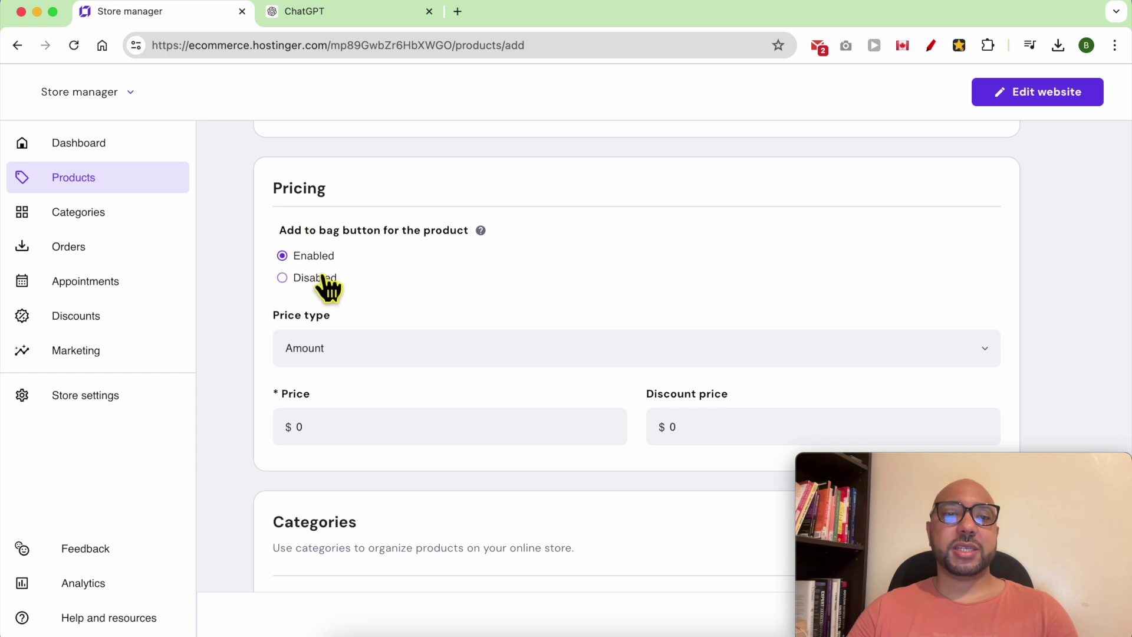
Step: Toggle the add-to-bag button, enter a price of 25, and try the Free price type
click(313, 280)
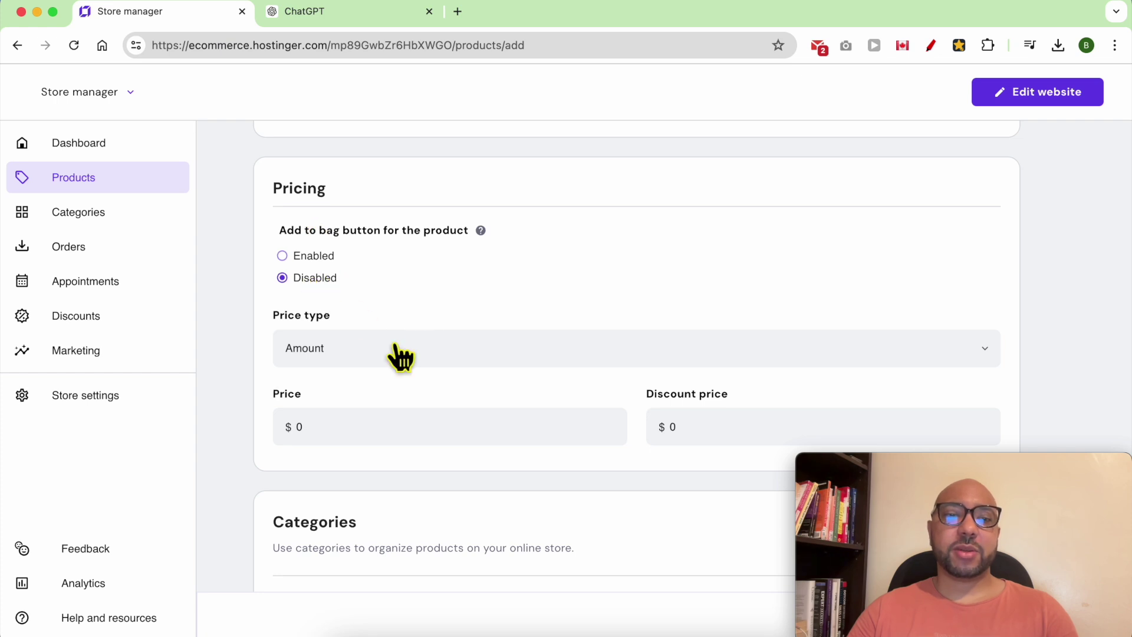
click(336, 439)
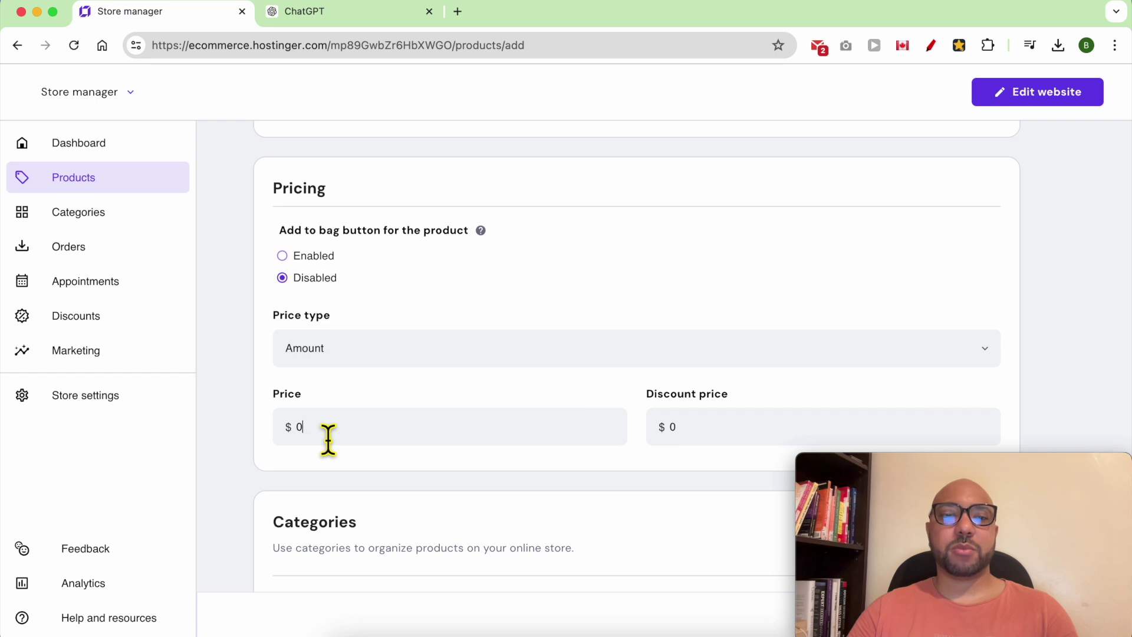
click(303, 257)
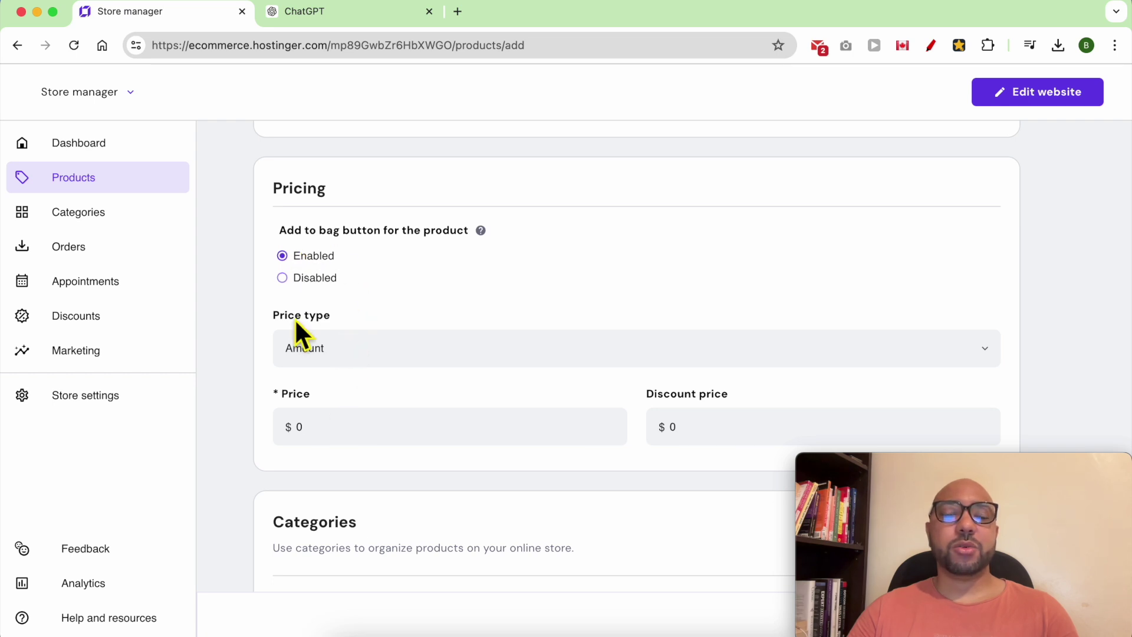
click(337, 351)
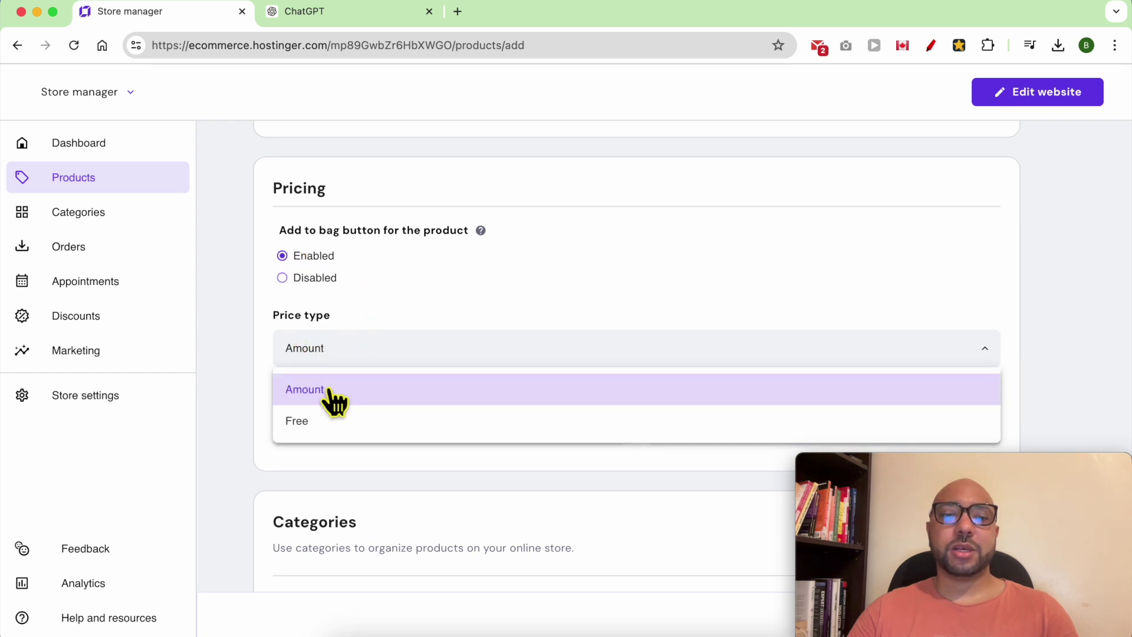
click(339, 391)
click(335, 433)
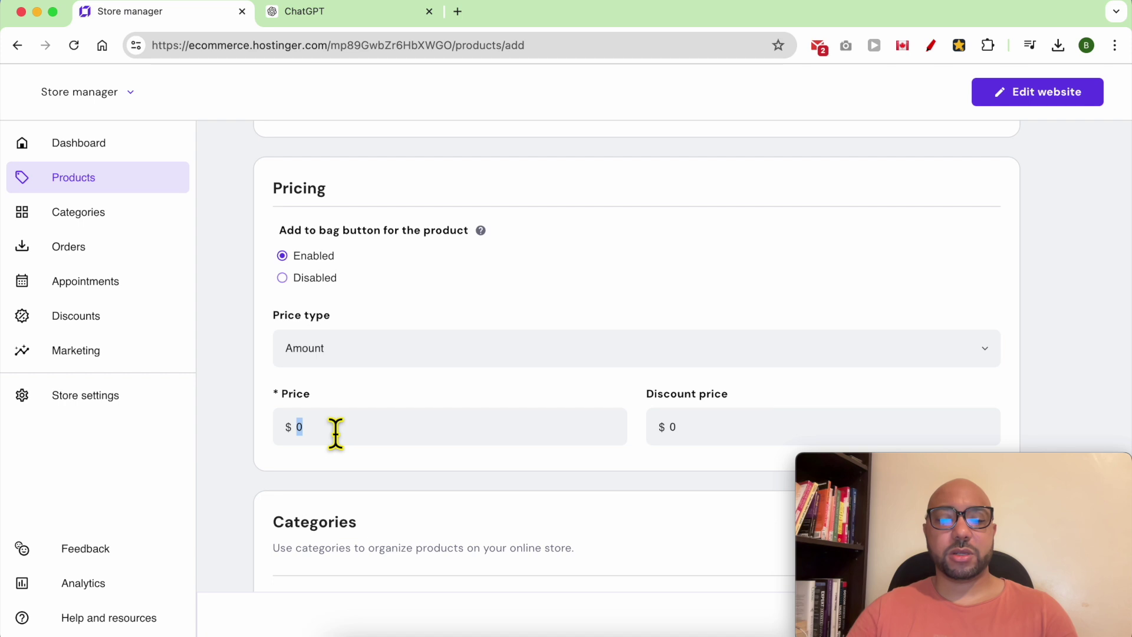
text(25)
click(354, 357)
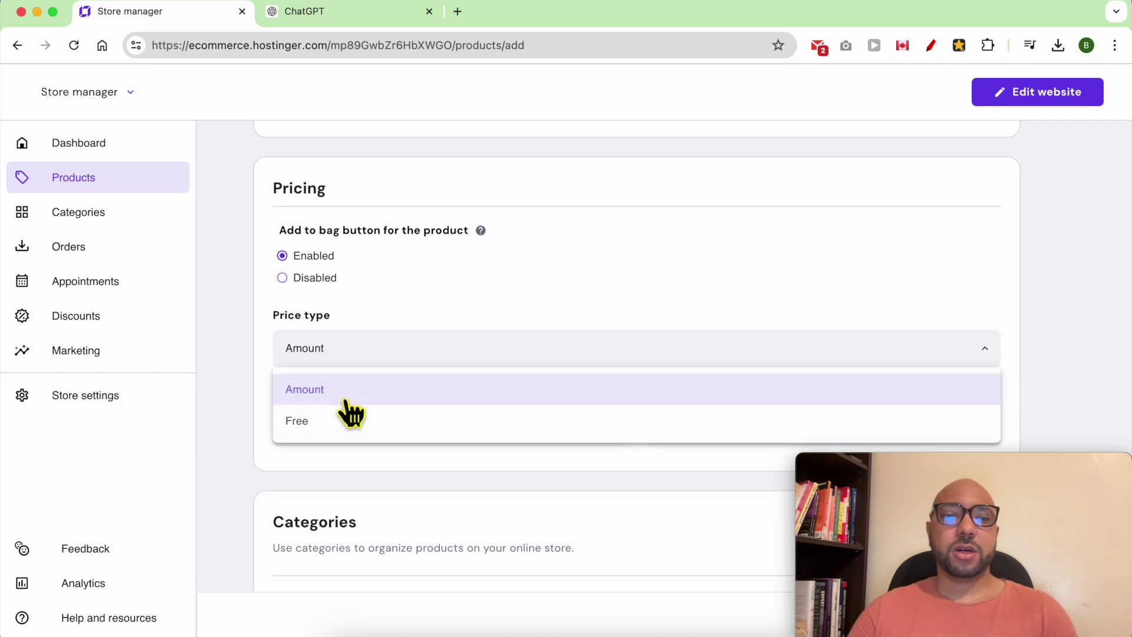
click(326, 423)
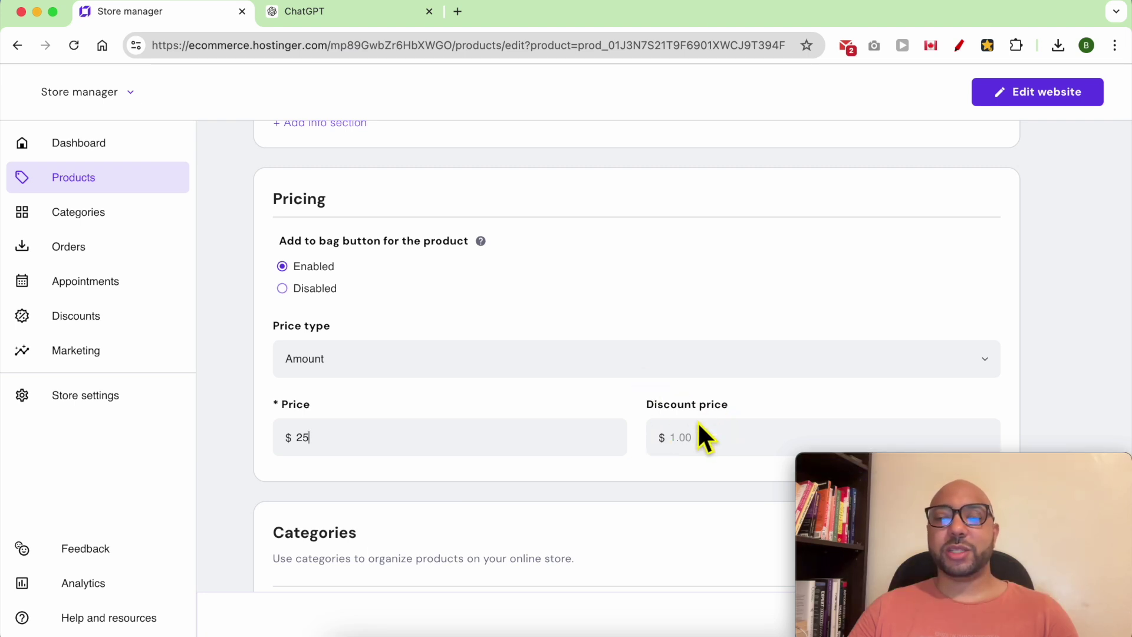
Step: Replace the price with 50, enter a 25 discount price, and leave the category unassigned
double_click(442, 447)
text(50)
click(718, 461)
text(25)
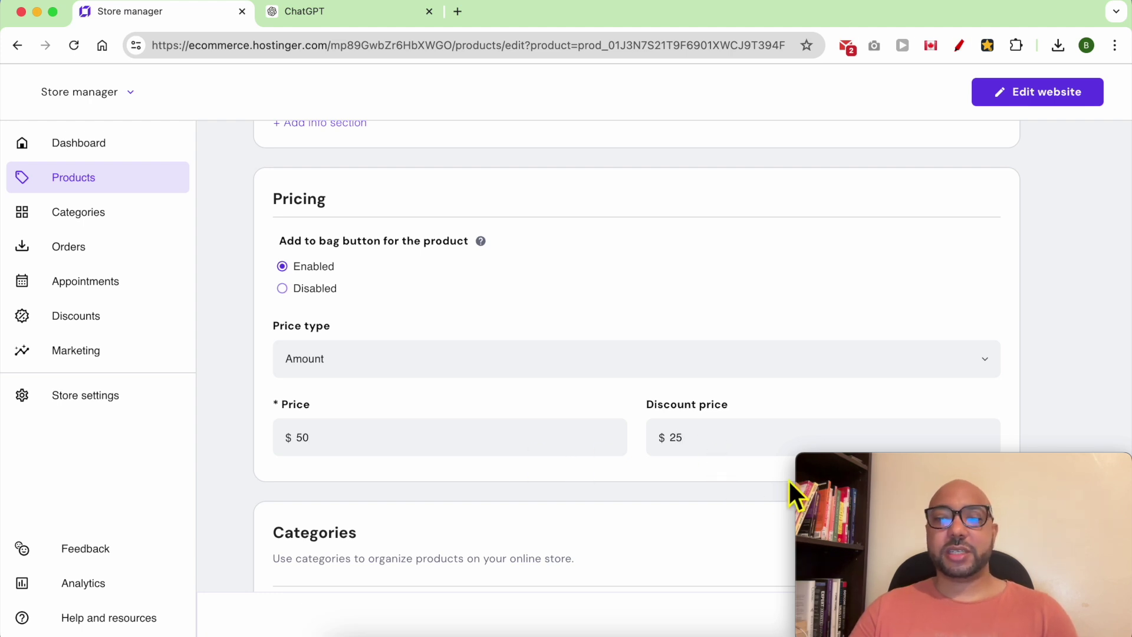
scroll(657, 491, down, 3)
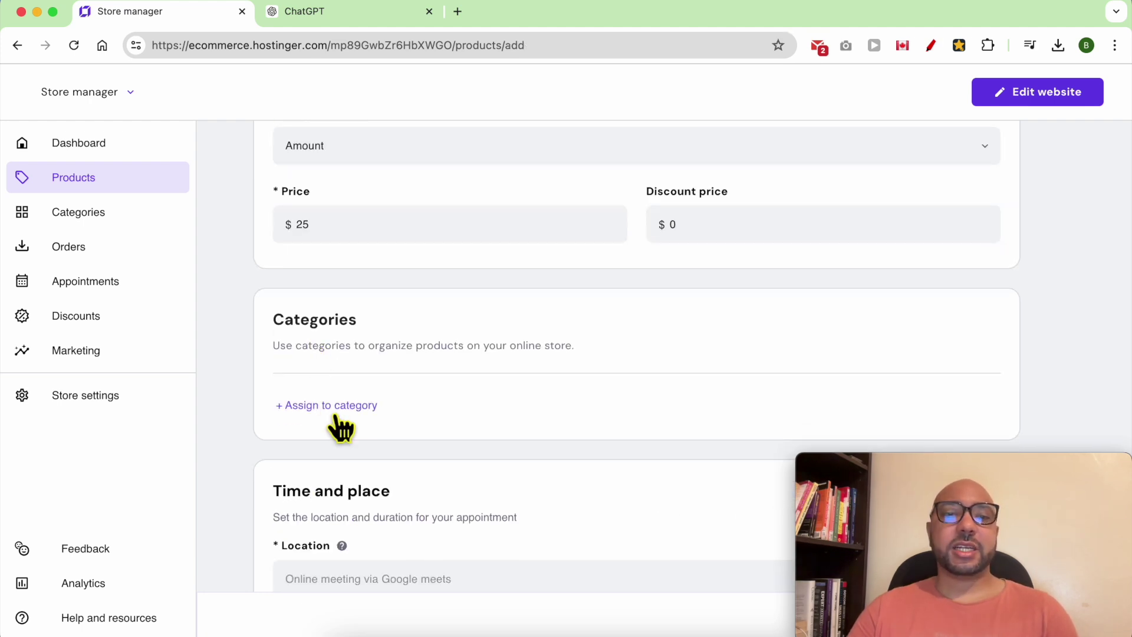
click(351, 406)
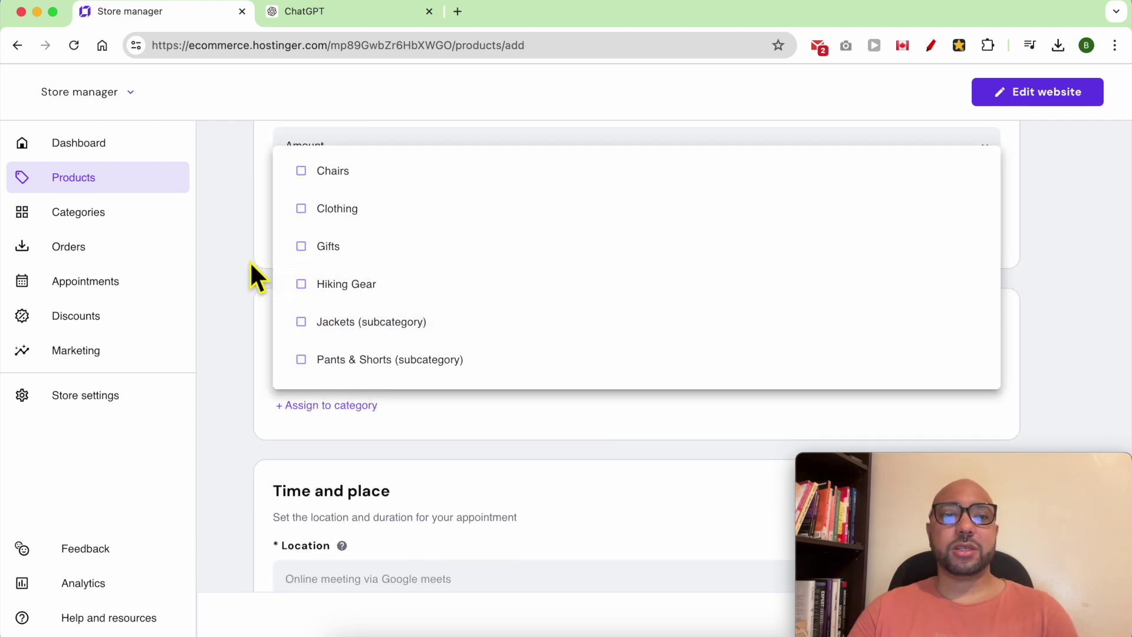
click(238, 230)
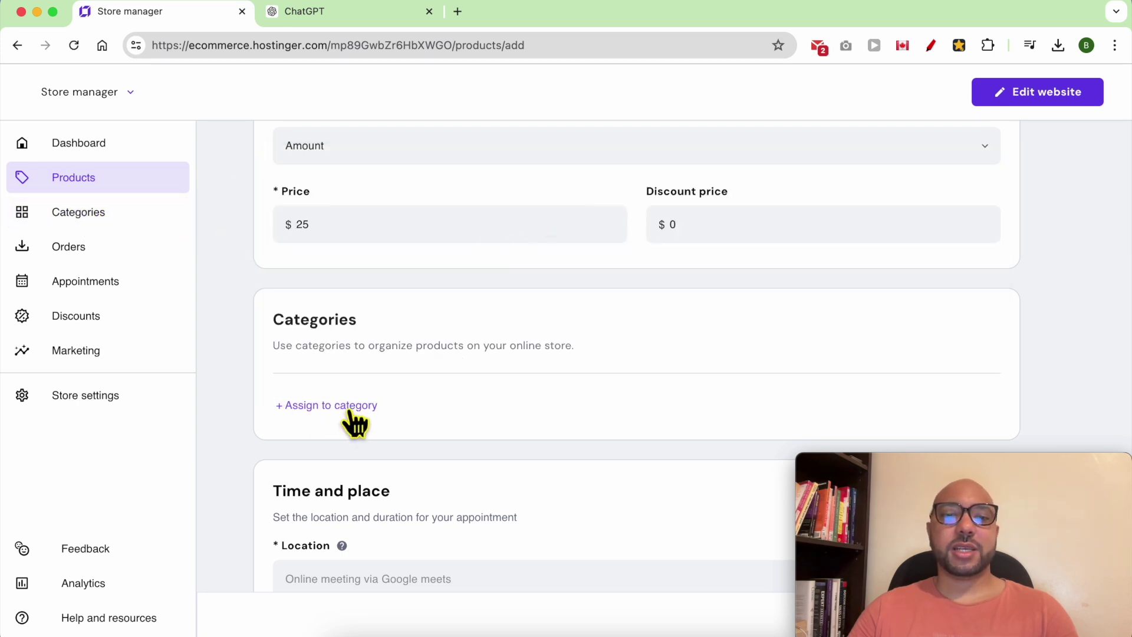
scroll(471, 448, down, 5)
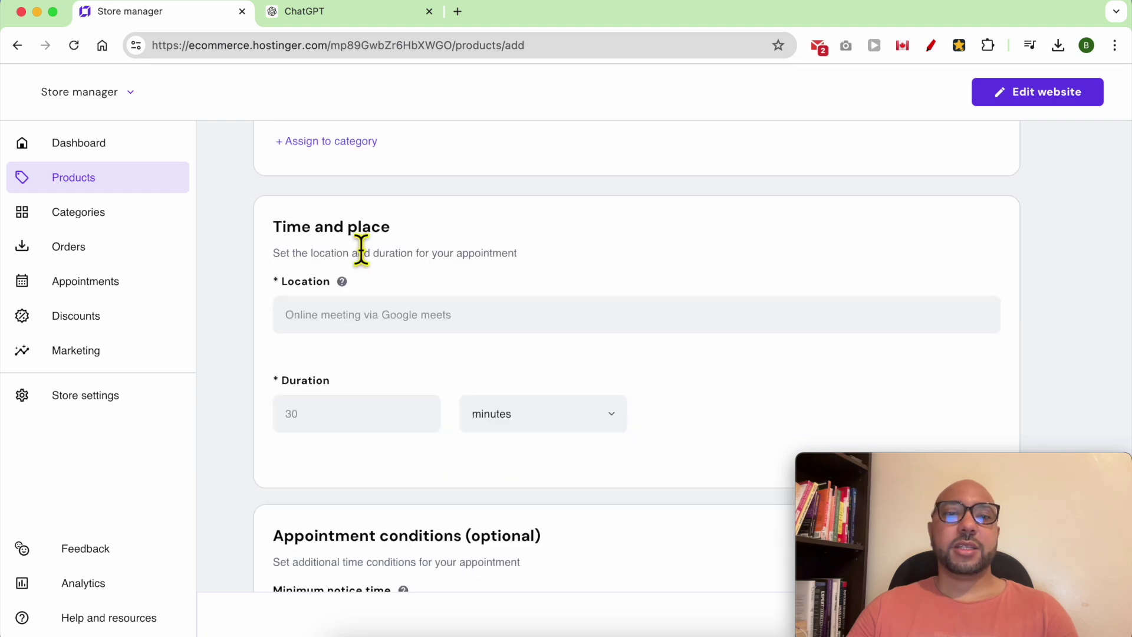
Step: Paste a street address into Location, then clear it from the field
triple_click(359, 228)
mouse_move(353, 288)
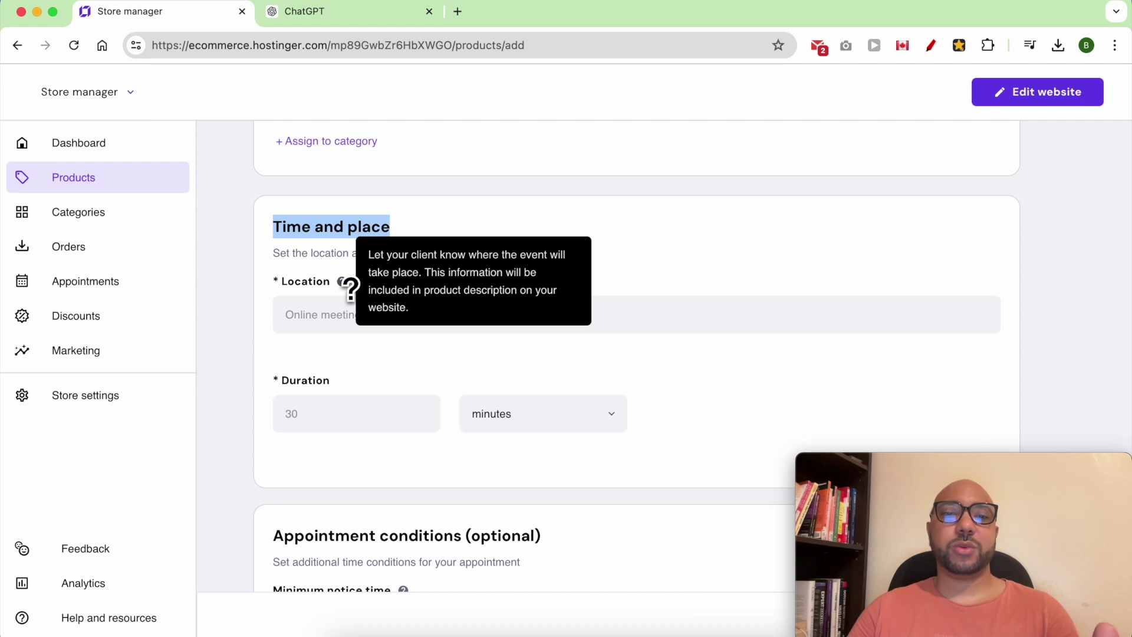
click(361, 315)
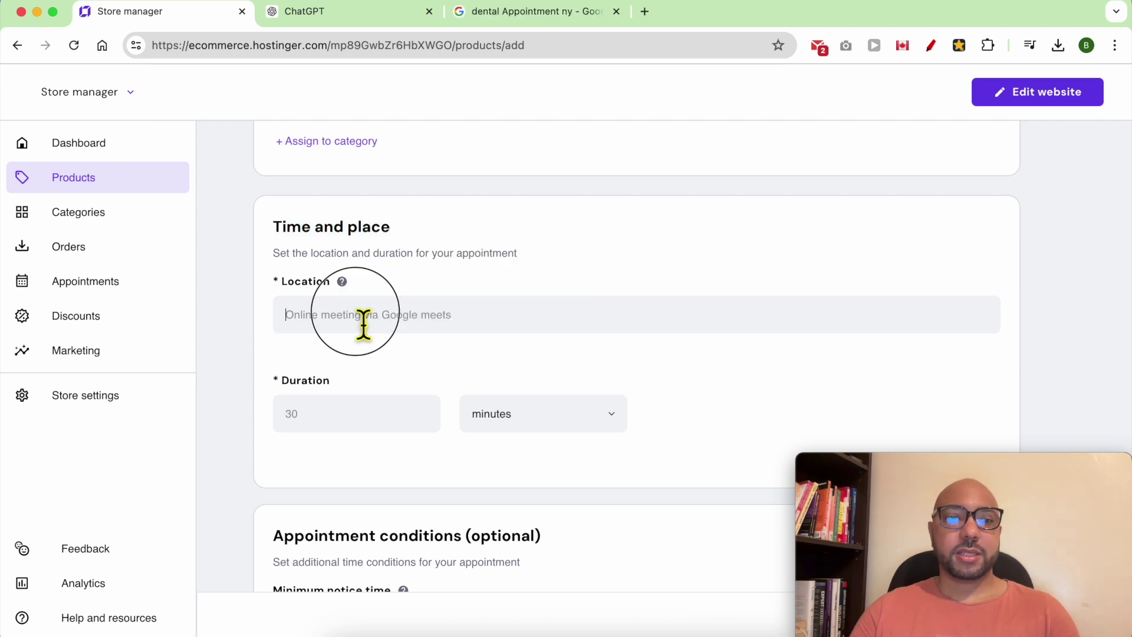
text(4501 Vestal Pkwy E, Vestal, NY 13850, United States)
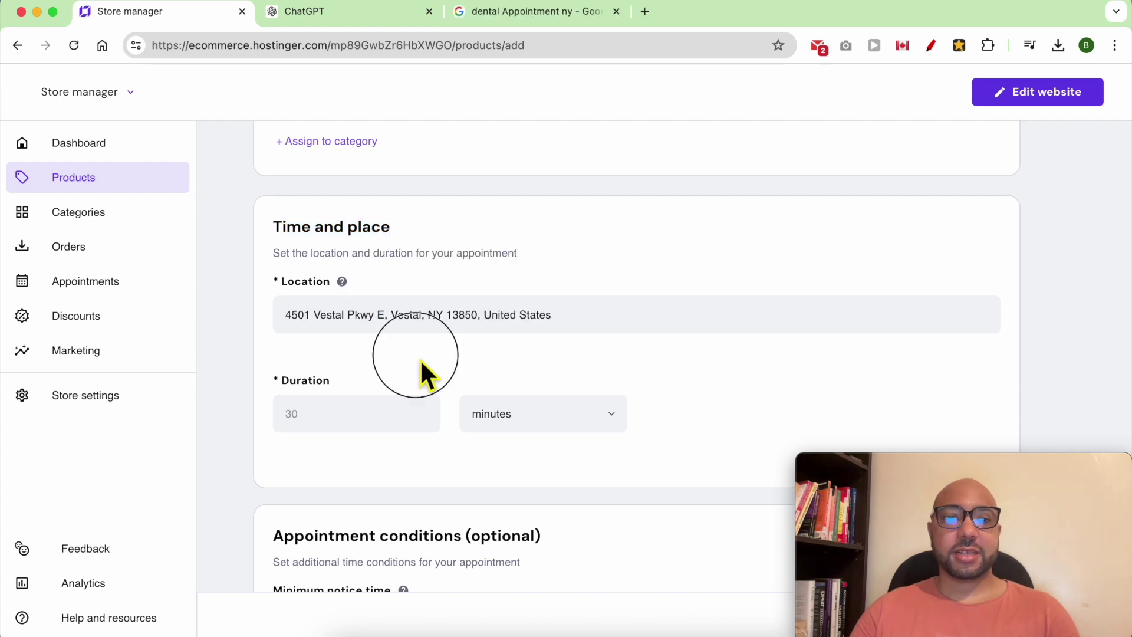
triple_click(409, 330)
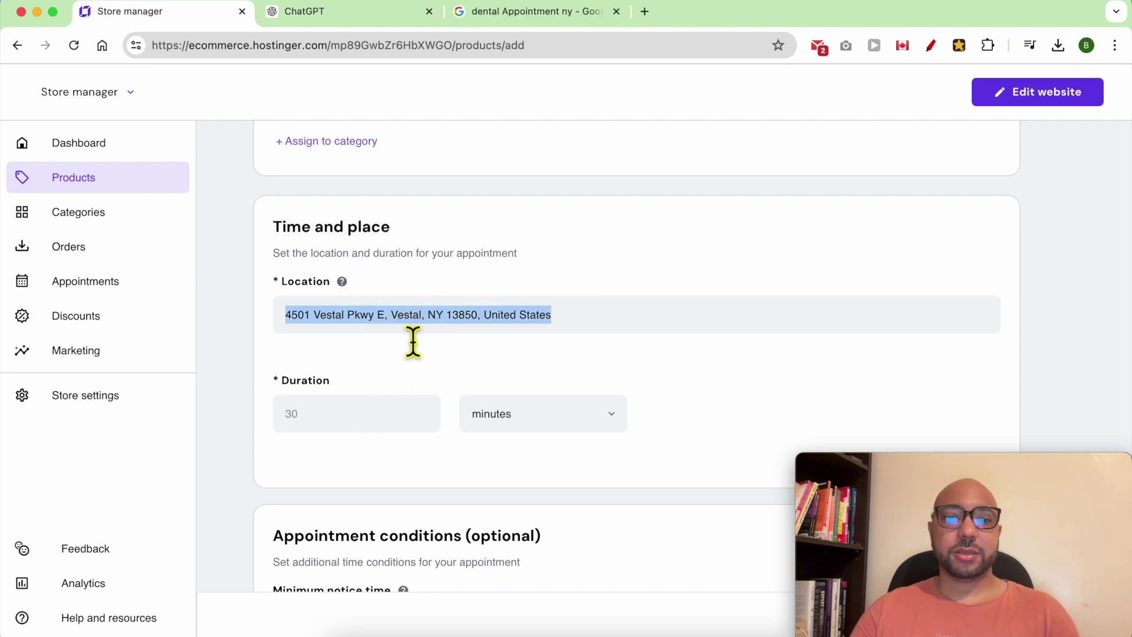
key(BackSpace)
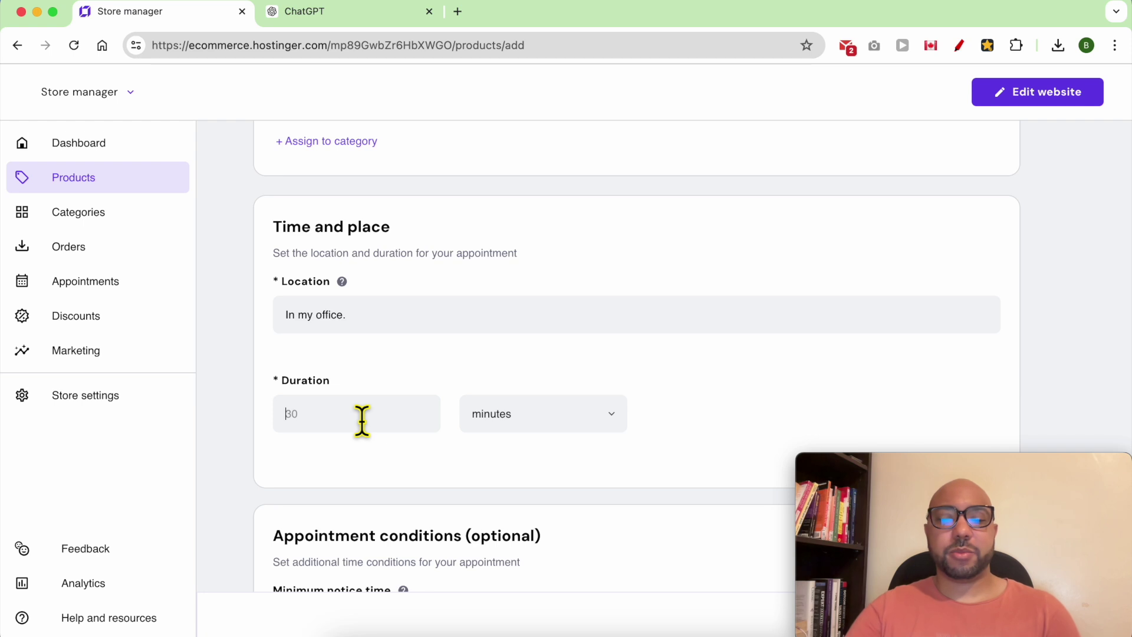
Step: Set the appointment Duration to 60 minutes
text(60)
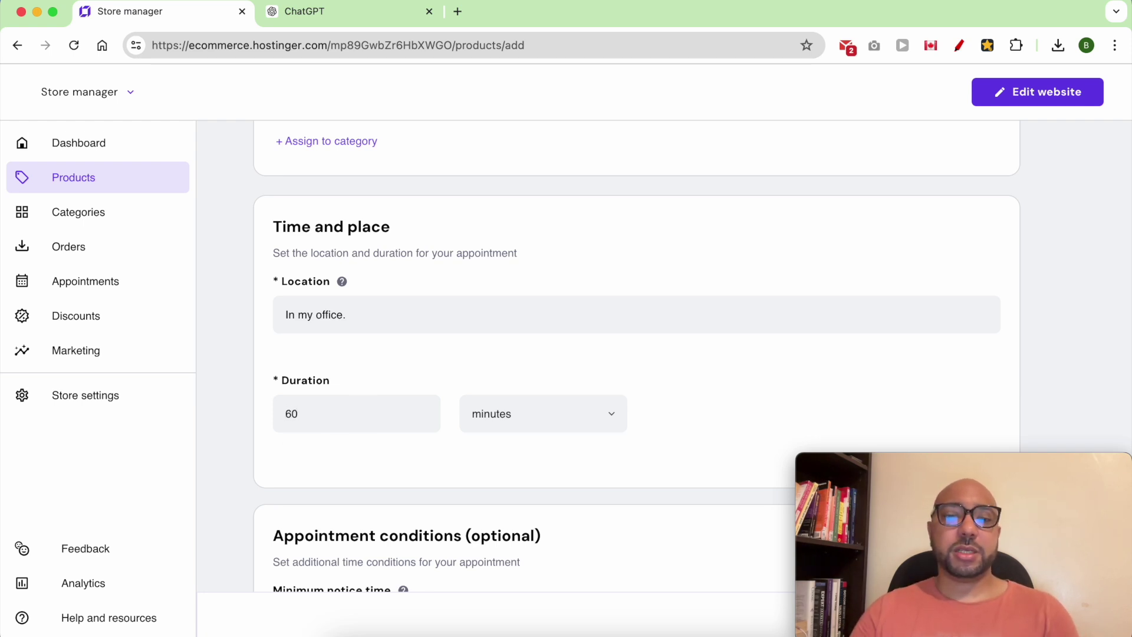
click(536, 426)
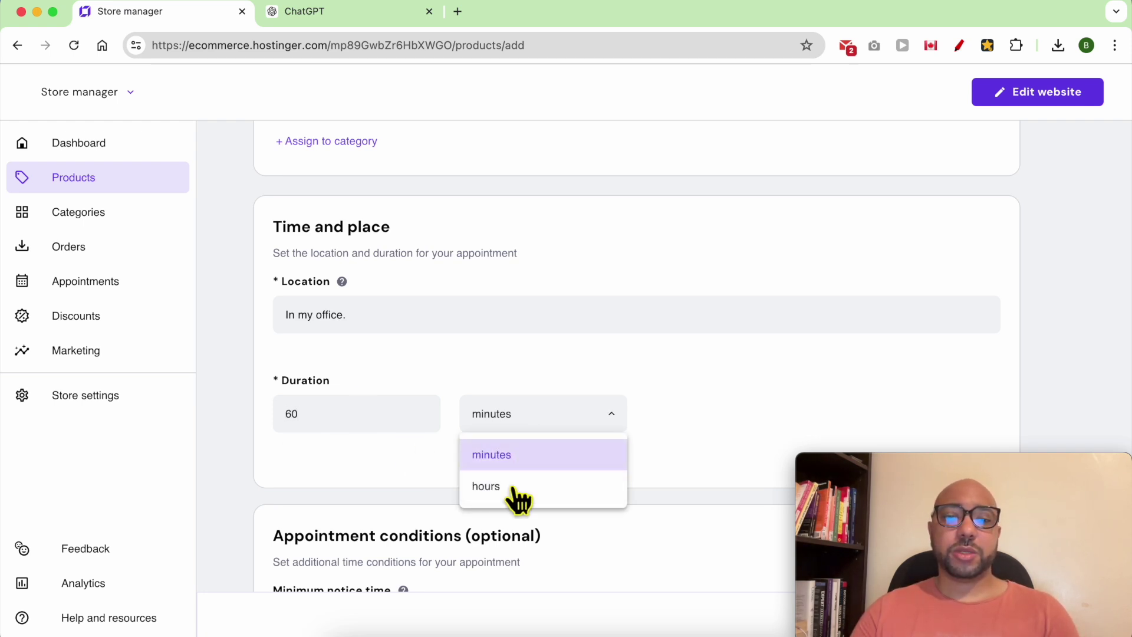
click(434, 480)
double_click(380, 426)
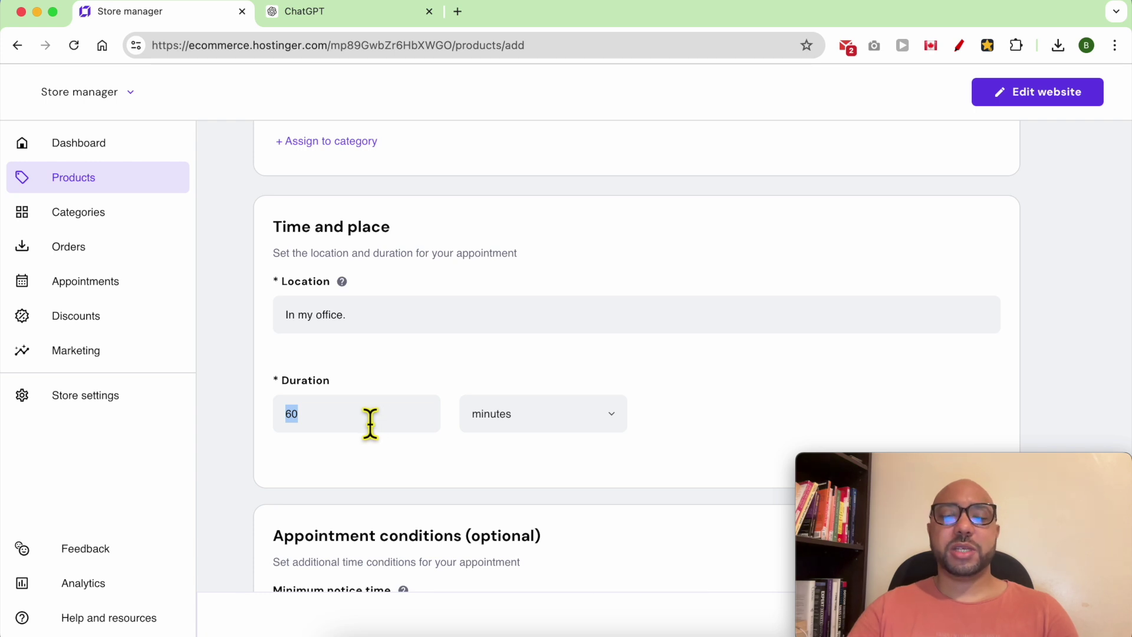
text(15)
key(BackSpace)
text(0)
key(BackSpace)
key(BackSpace)
text(60)
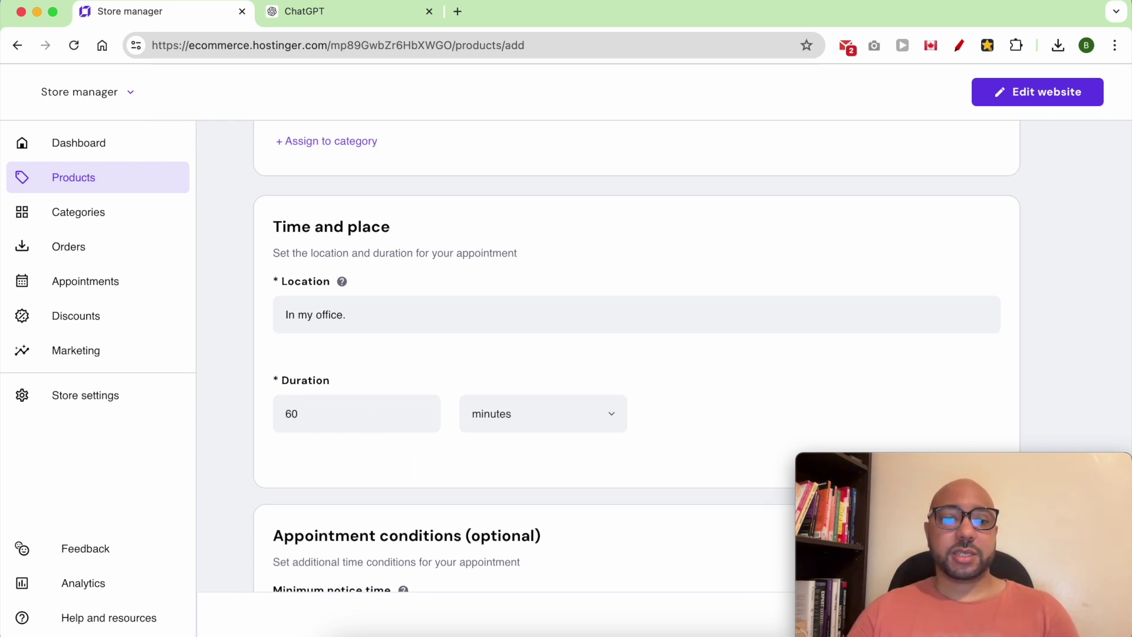
scroll(479, 486, down, 3)
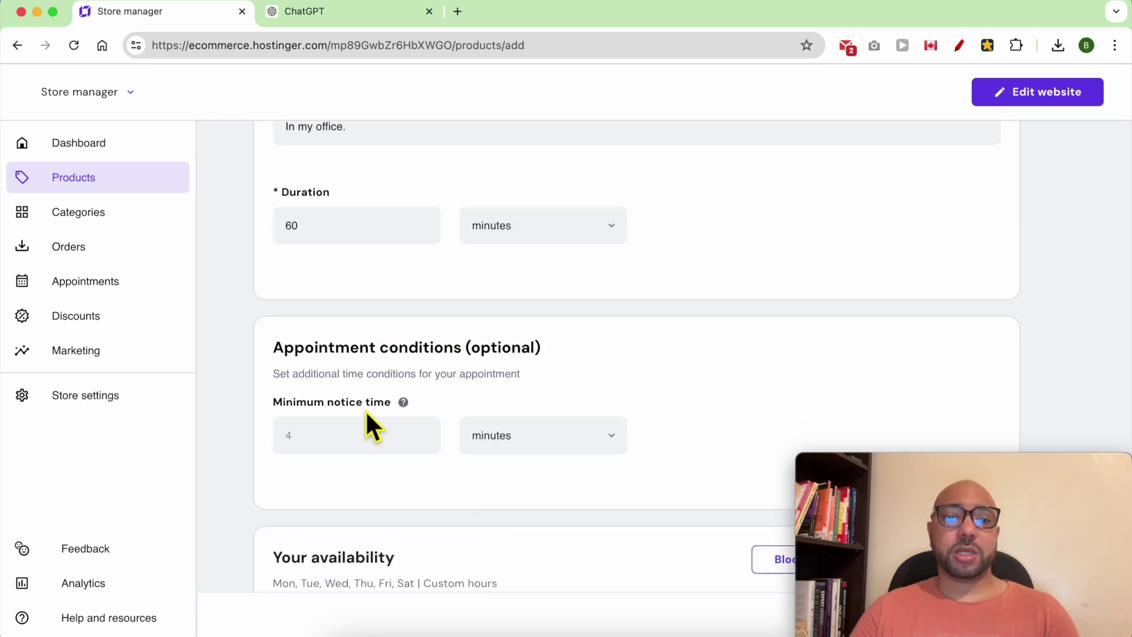
Step: Set the Minimum notice time to 2 days
click(356, 446)
text(2)
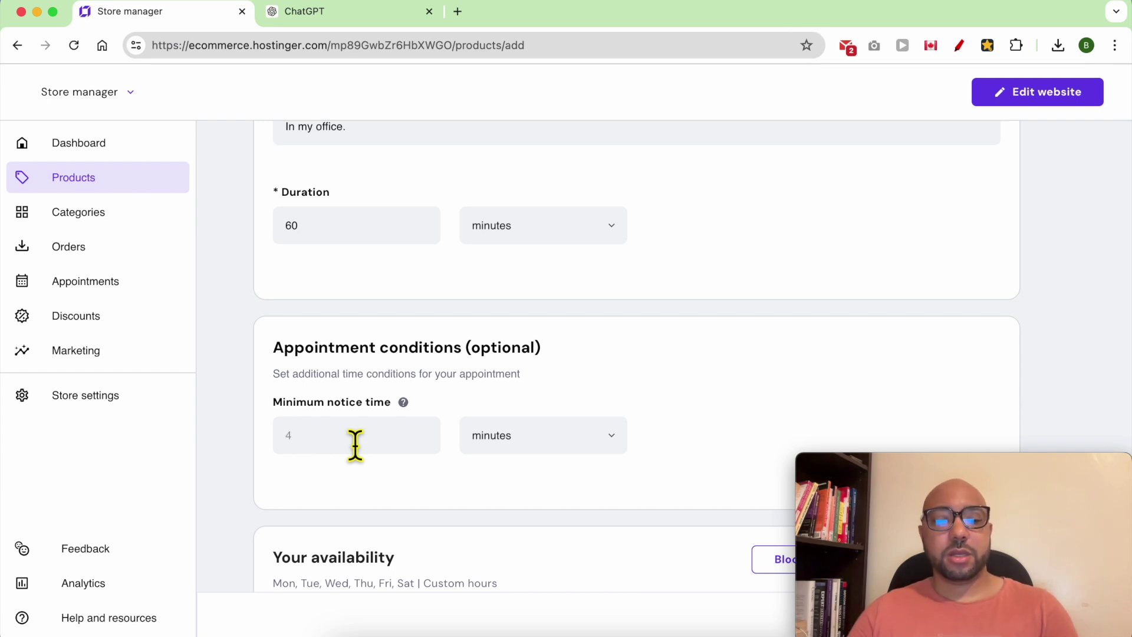
click(550, 449)
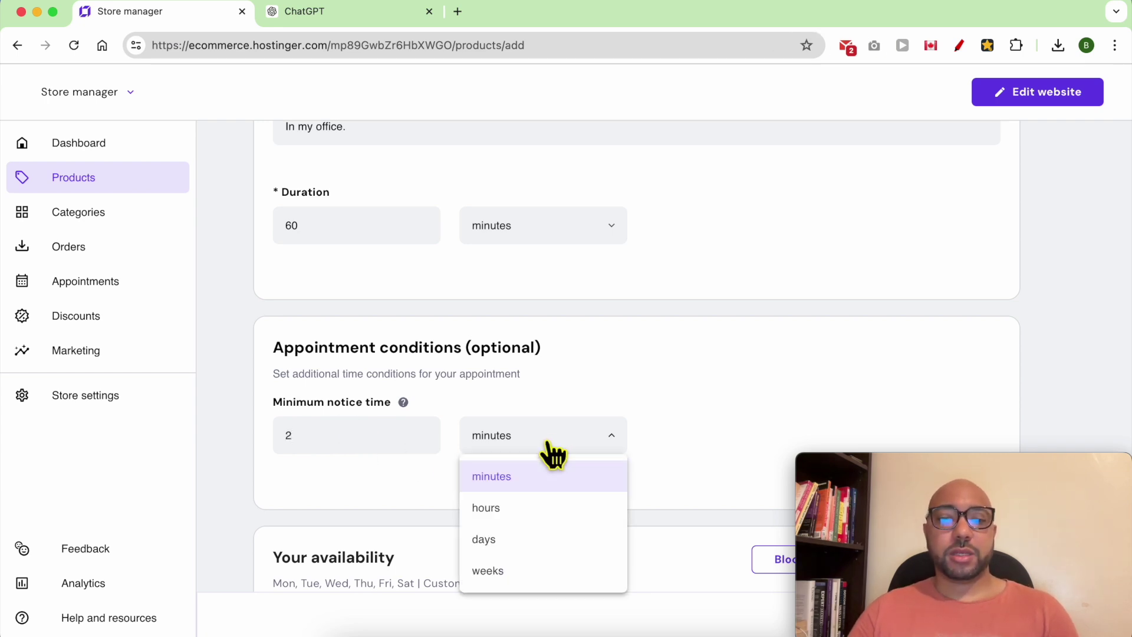
click(499, 539)
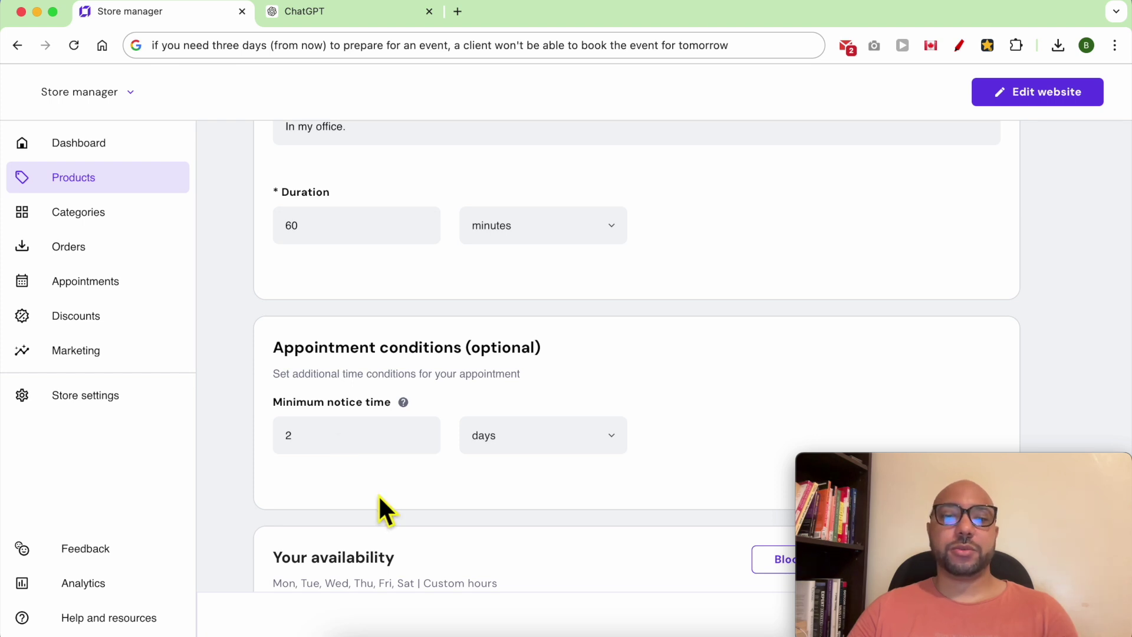
scroll(468, 487, down, 3)
triple_click(297, 406)
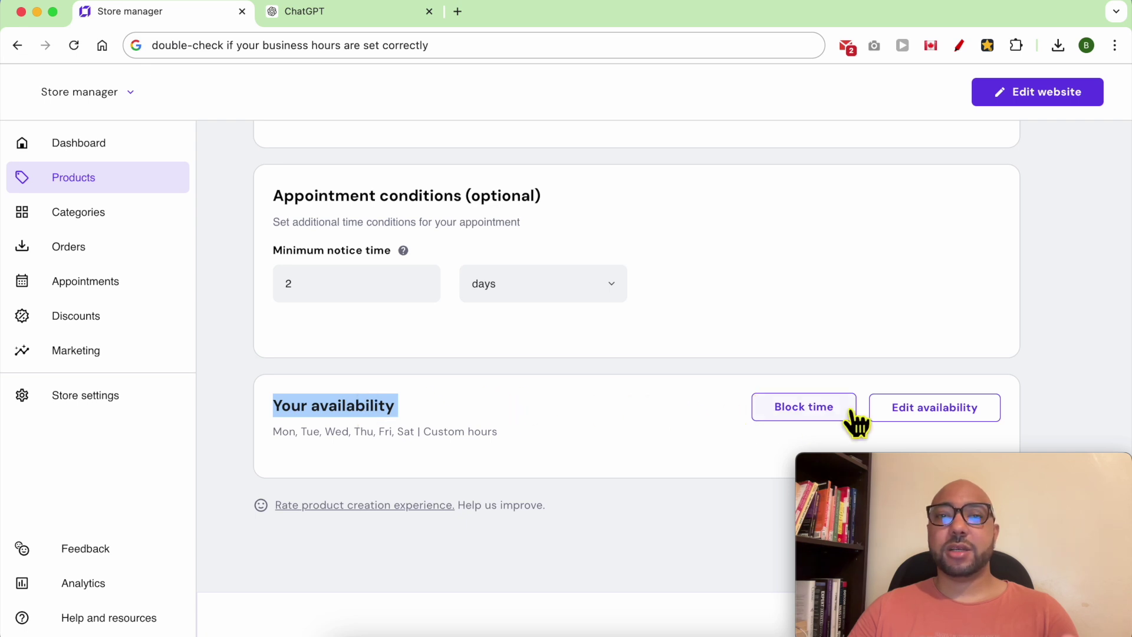
click(914, 414)
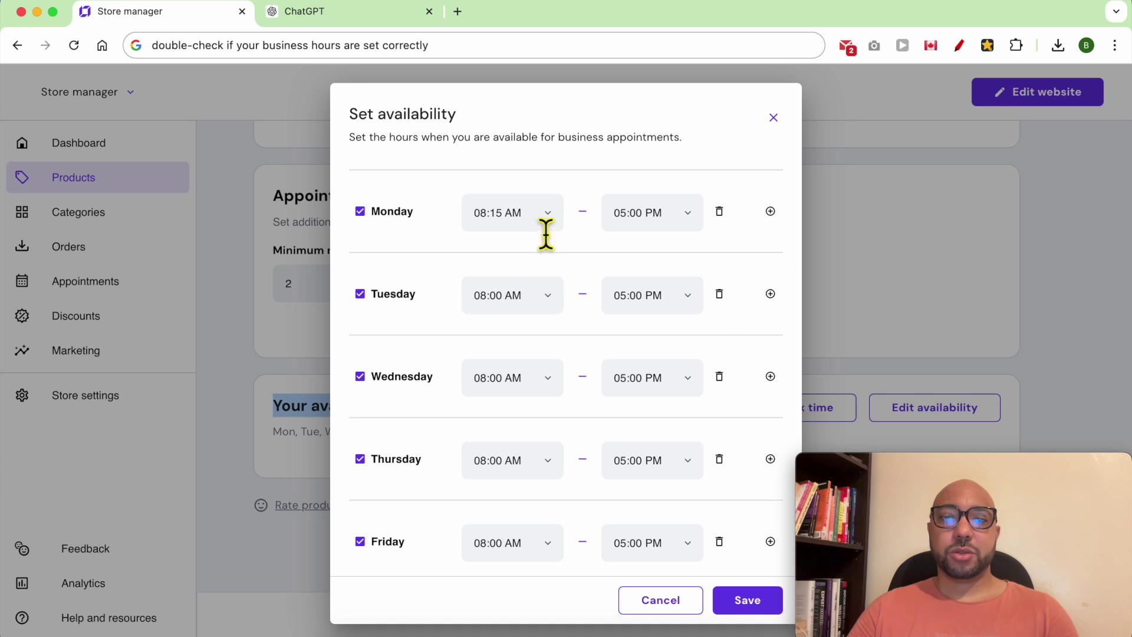
scroll(435, 265, down, 3)
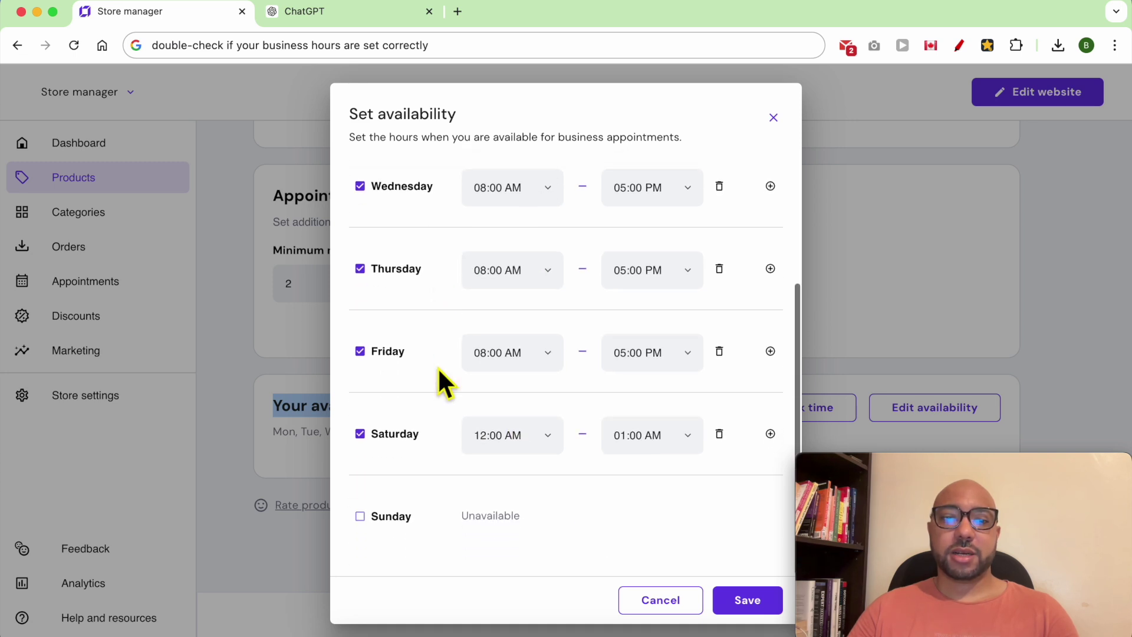
scroll(445, 401, up, 3)
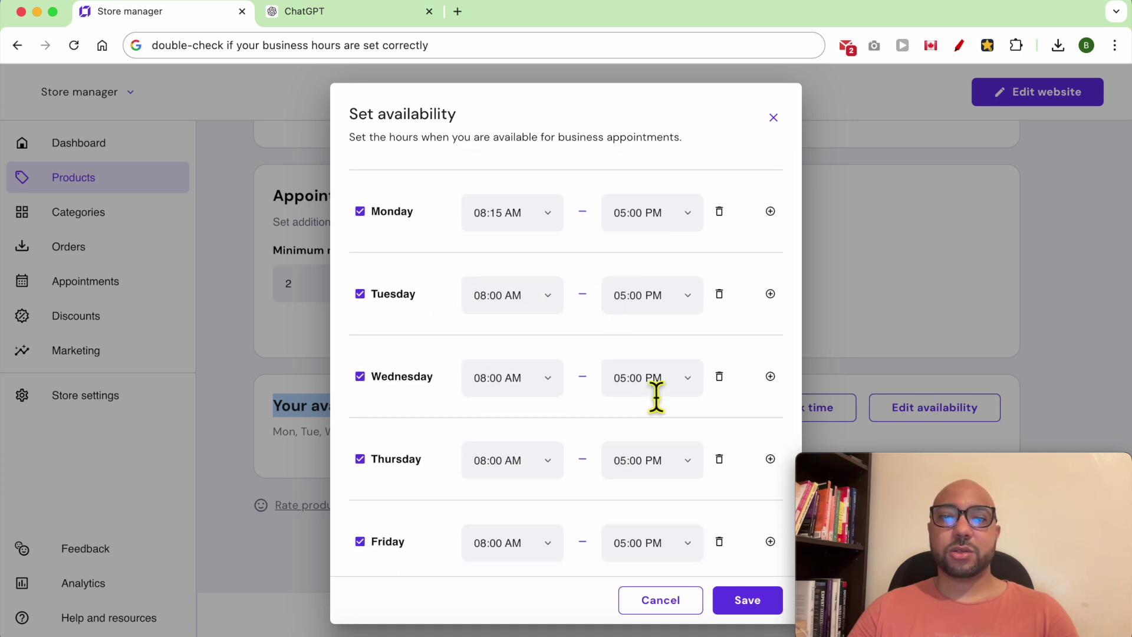
click(773, 116)
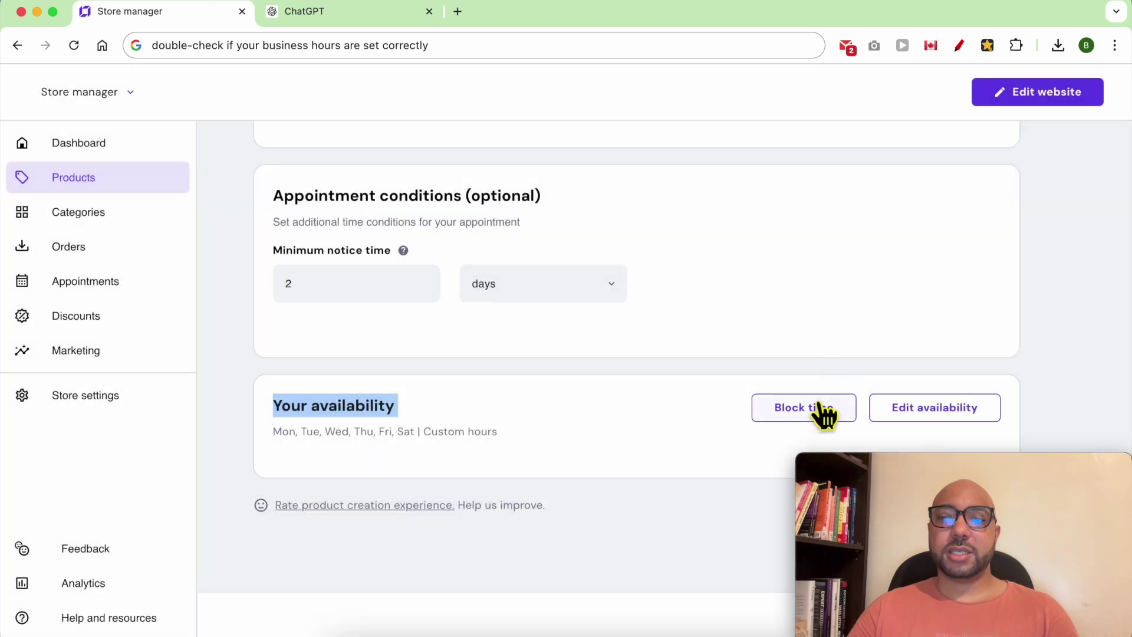
Step: Block July 27 instead of July 26, plus July 29–31, and save
click(814, 413)
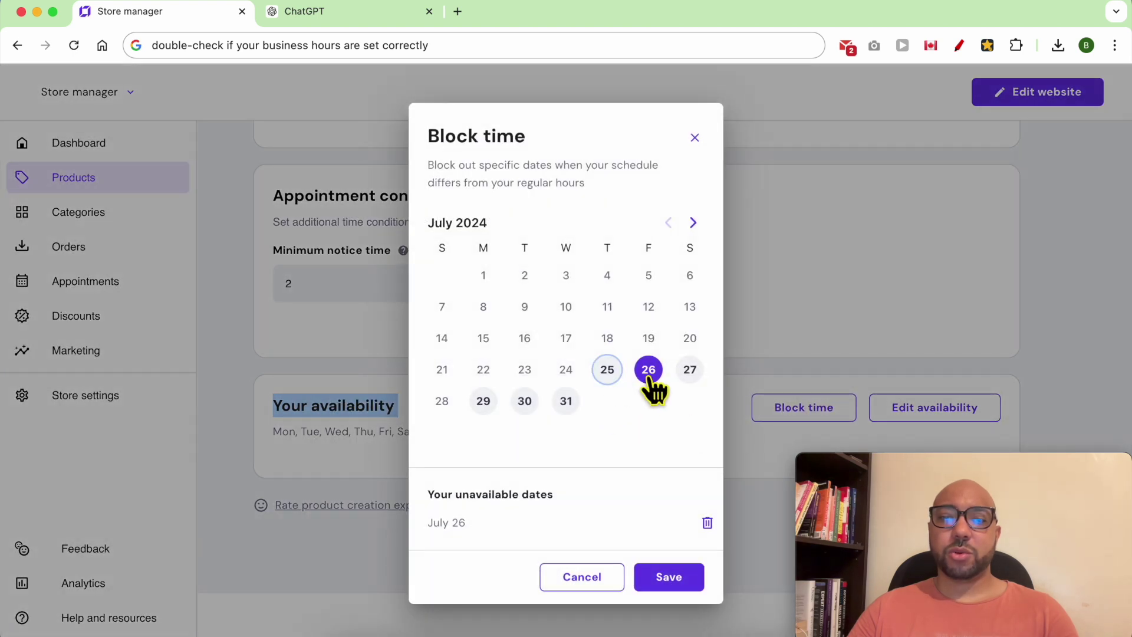
click(688, 371)
click(569, 403)
click(525, 391)
click(484, 390)
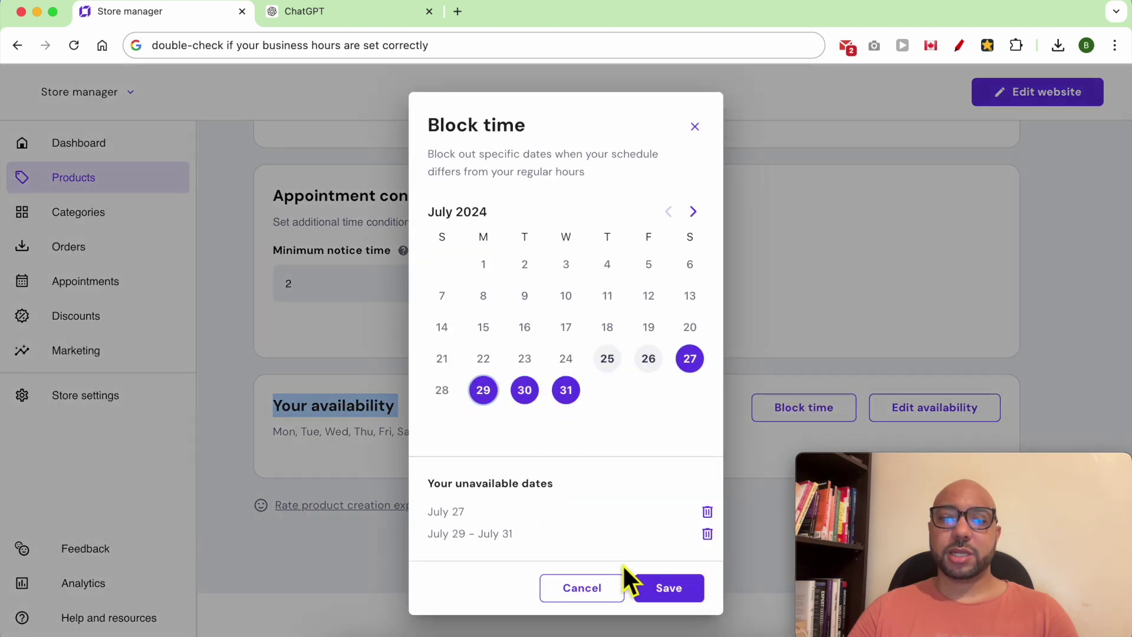
click(672, 588)
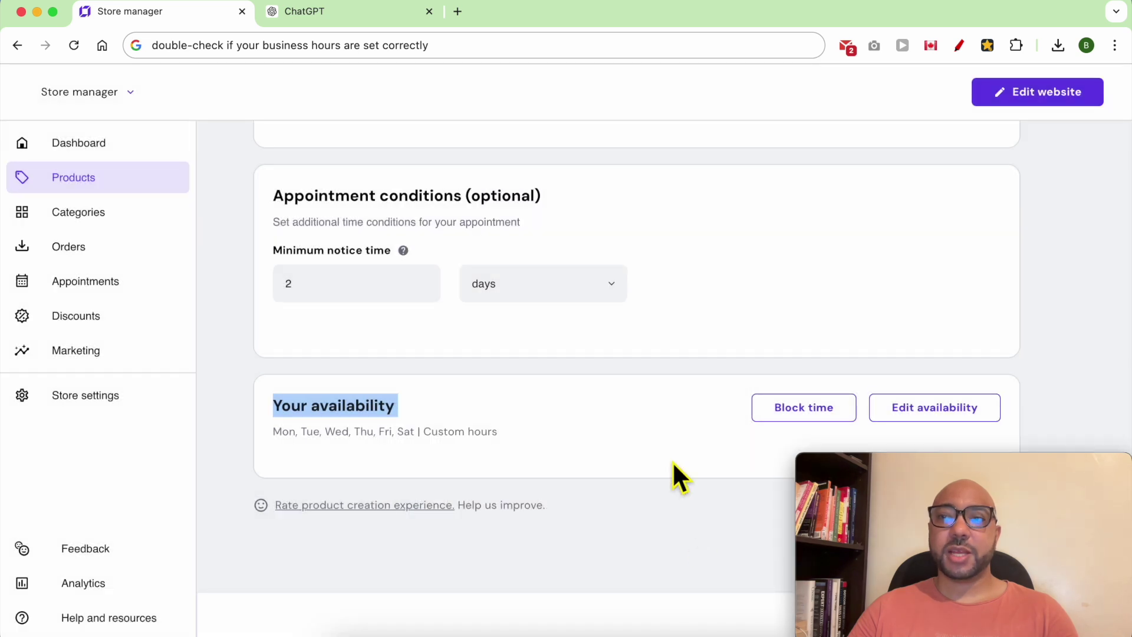
Step: Save the new Dental Appointment product so it appears in the Products list at $25.00
drag(934, 466, 915, 293)
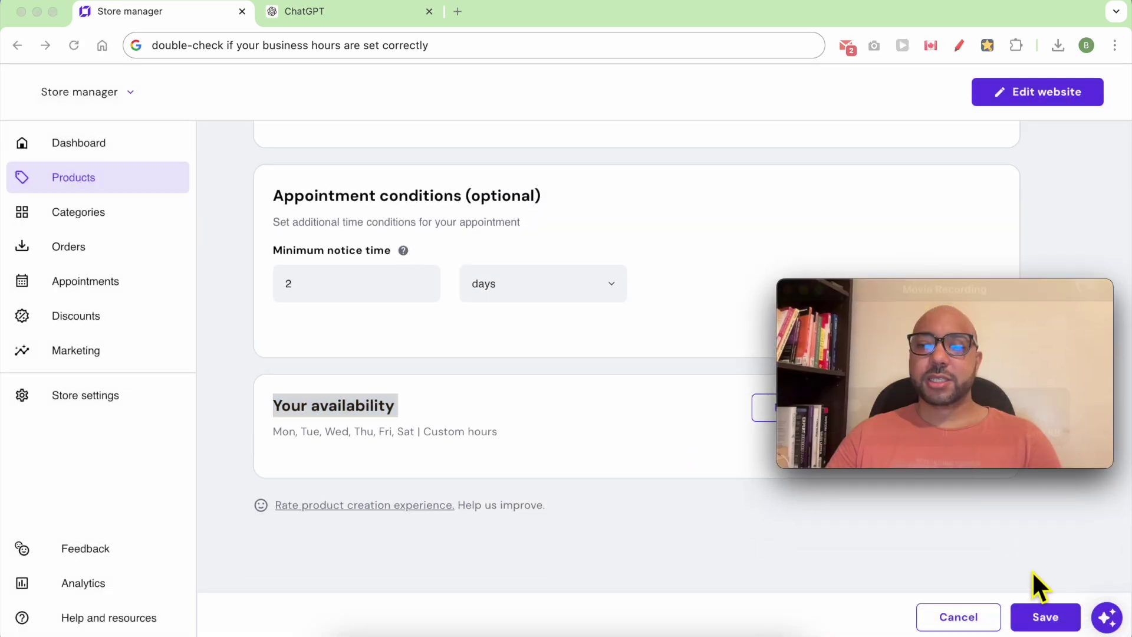
click(1046, 619)
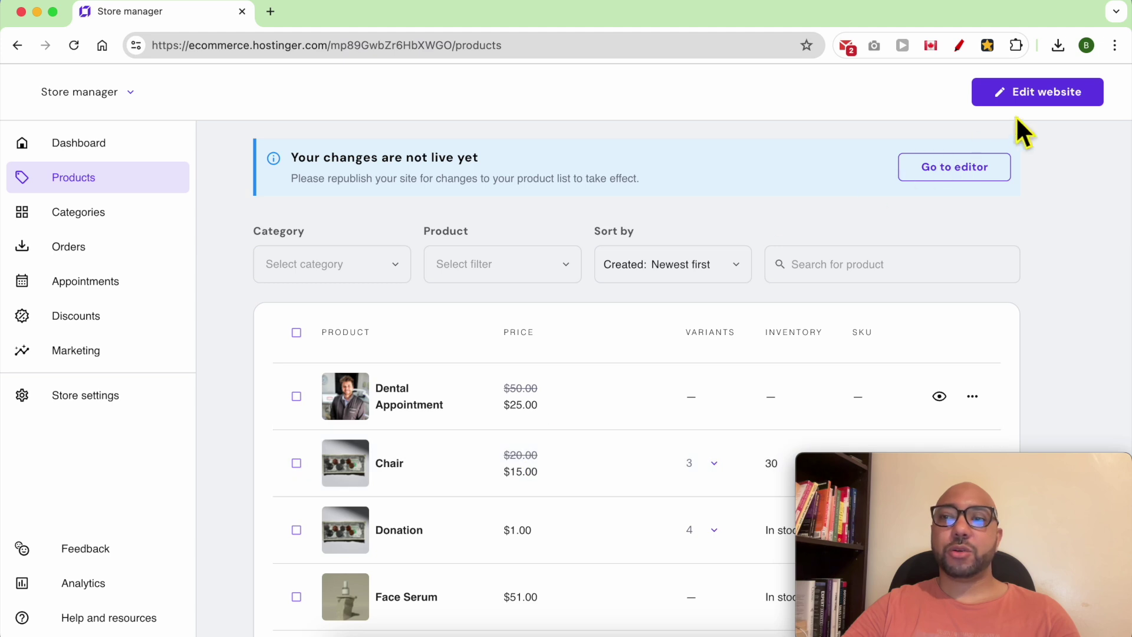
Step: Open the site editor and insert an Online store Single product section into the page
click(1044, 94)
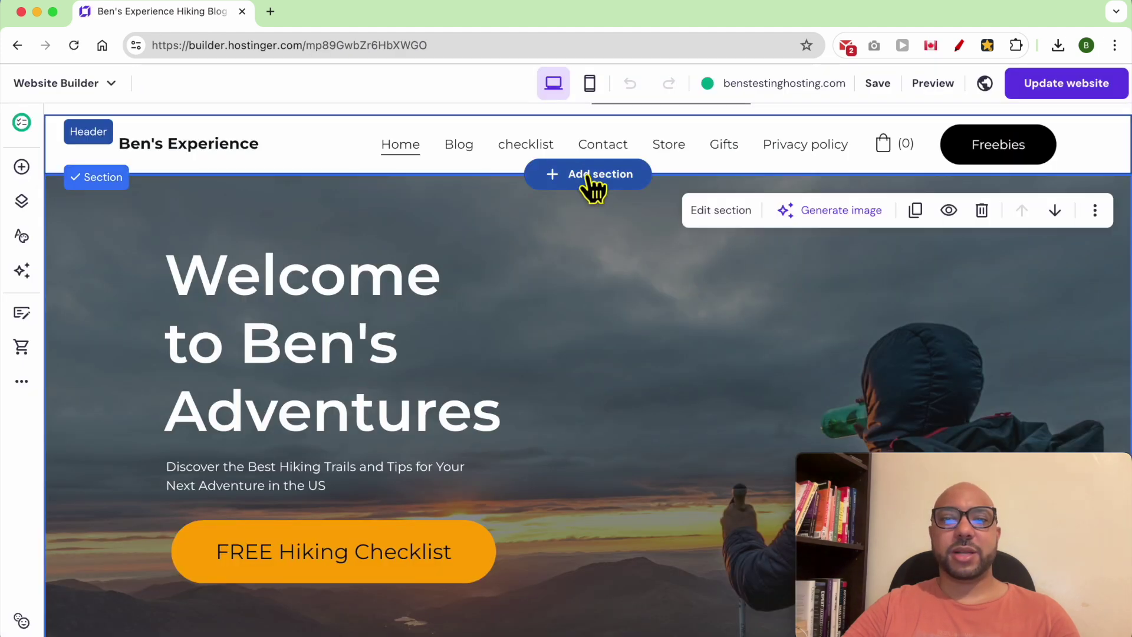
click(588, 178)
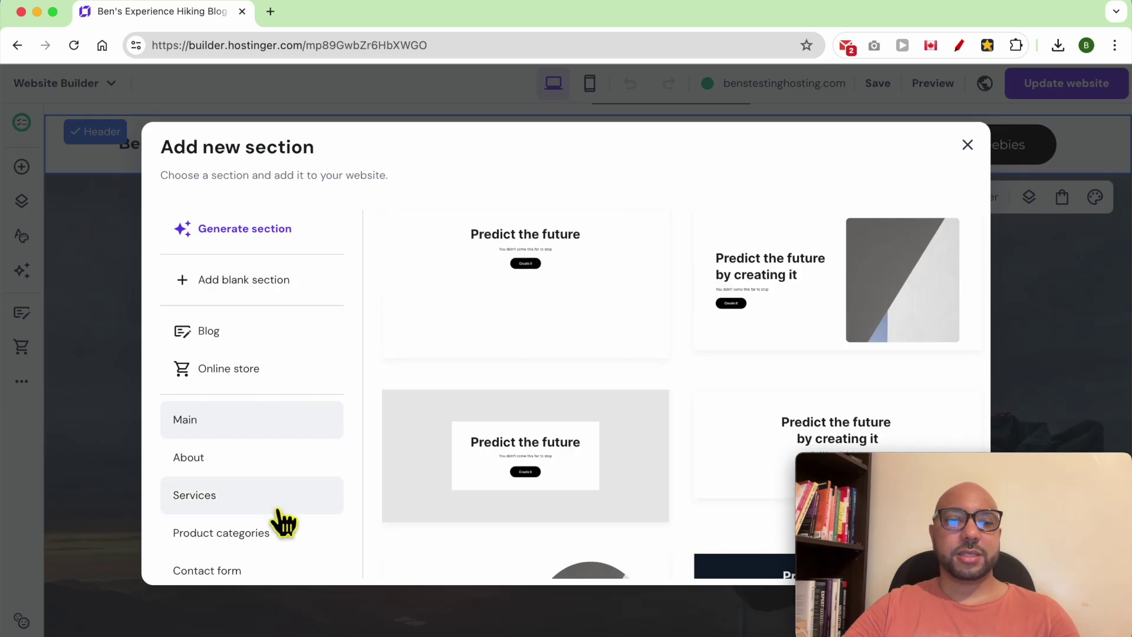
click(260, 375)
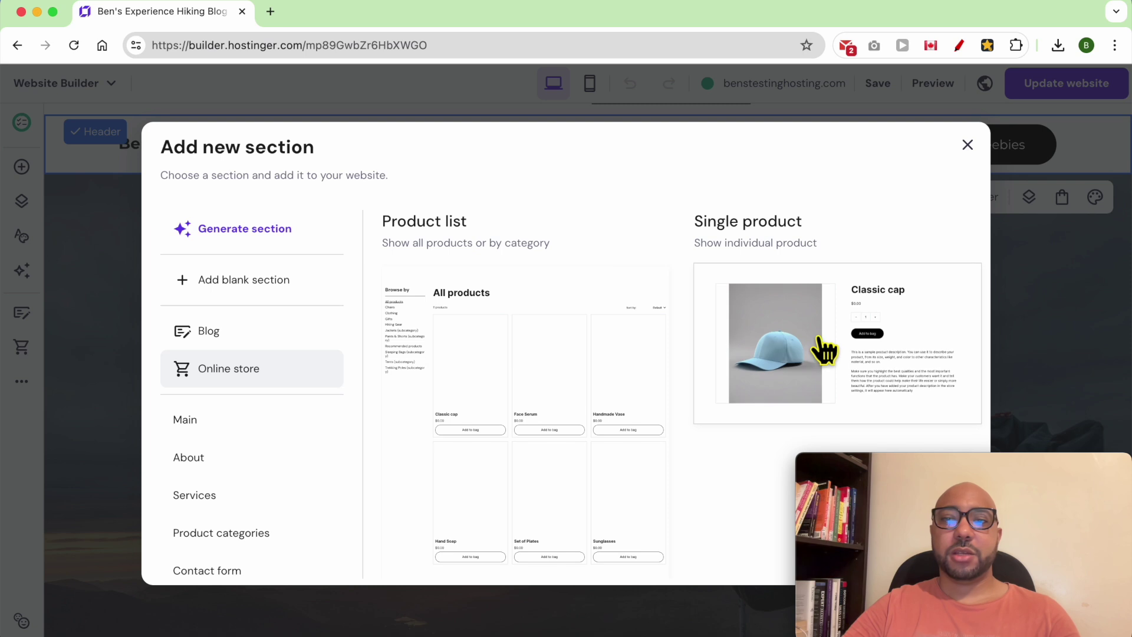
click(820, 323)
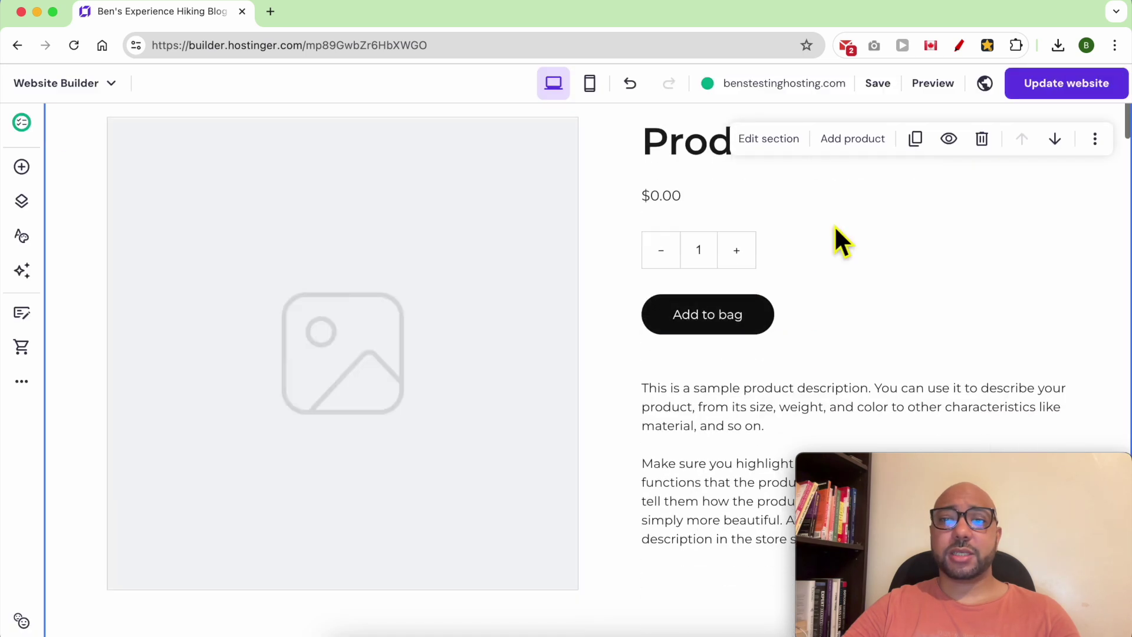
Step: Connect the single-product section to the Dental Appointment product
click(761, 139)
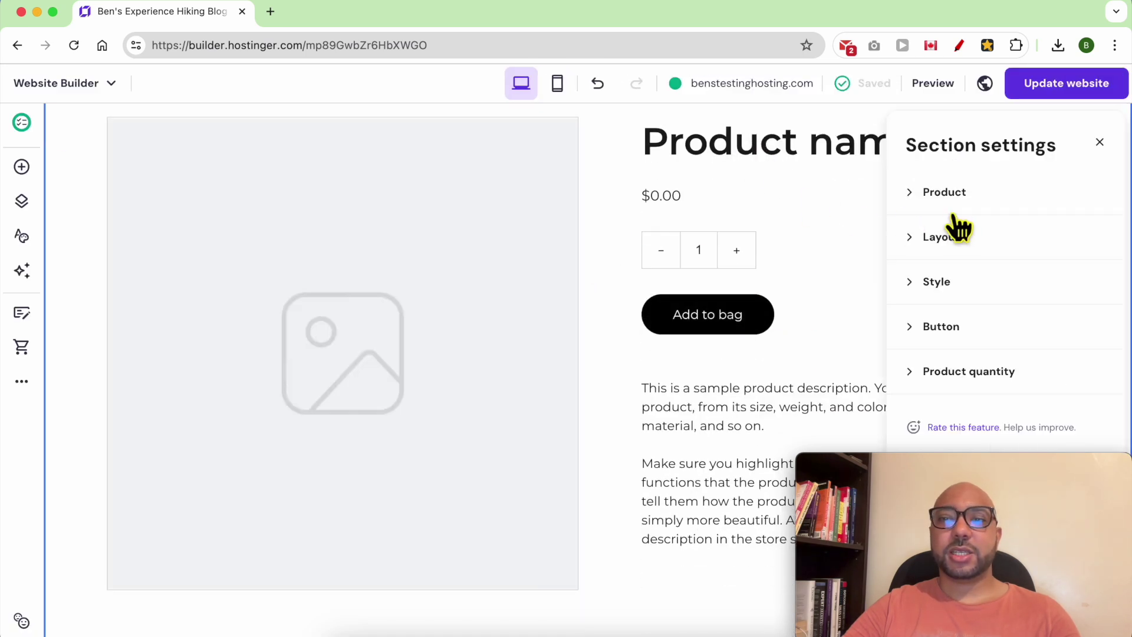
drag(955, 467, 183, 469)
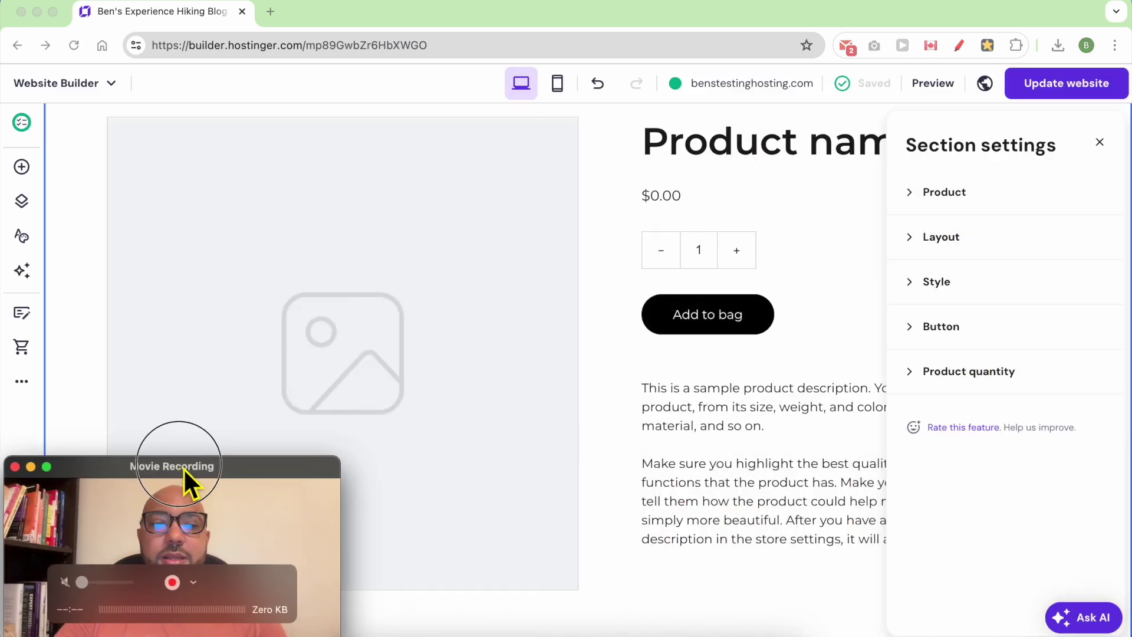
click(949, 195)
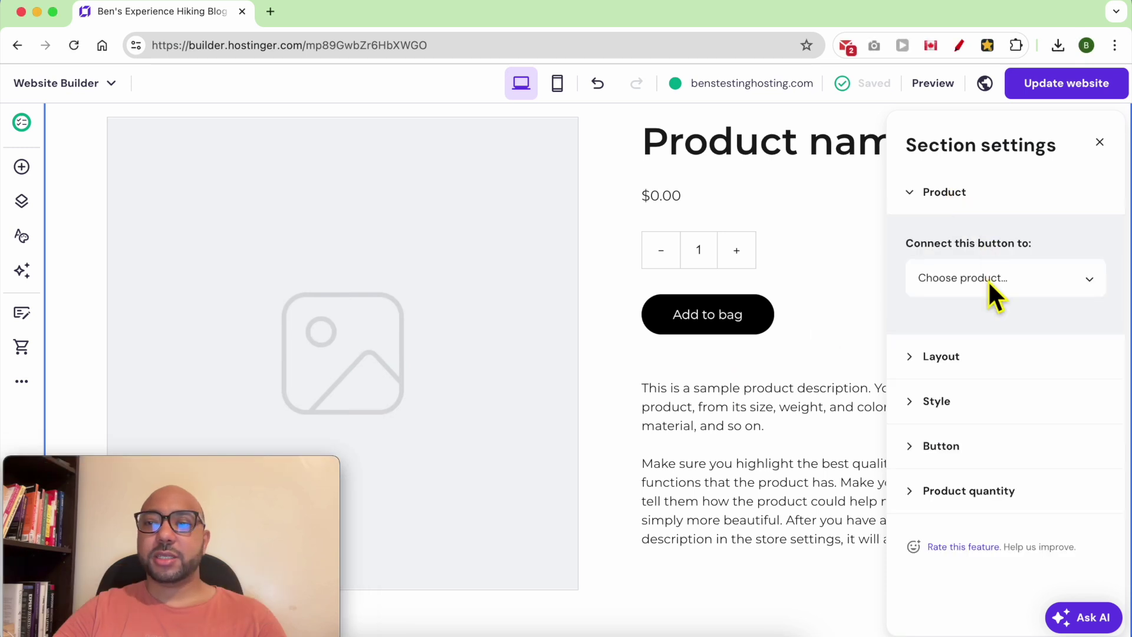
click(989, 279)
click(997, 389)
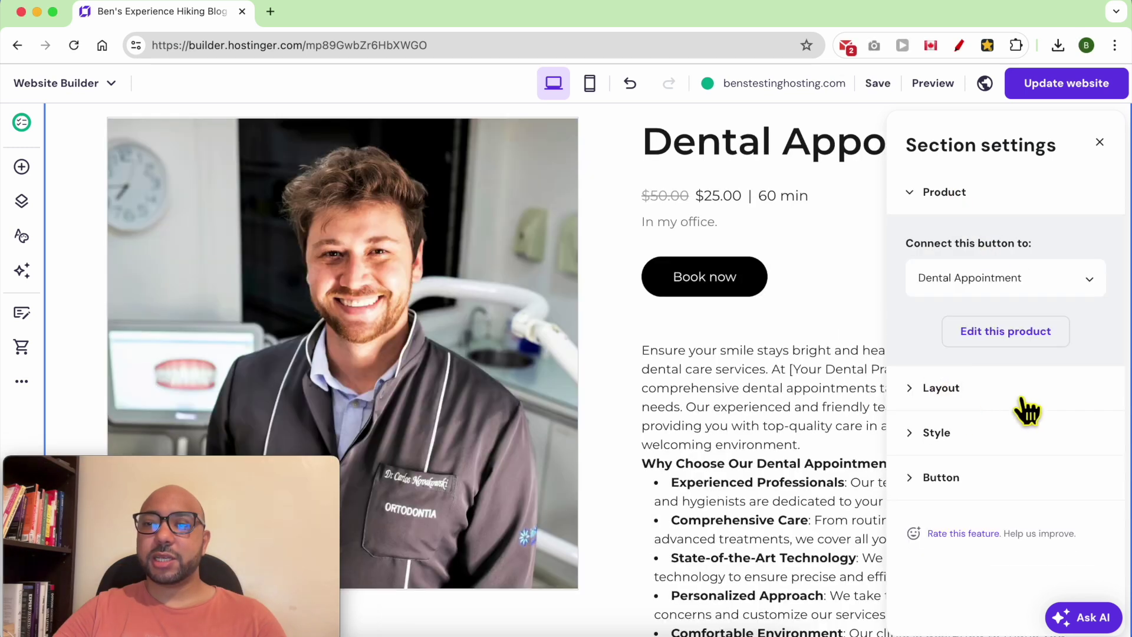
click(1102, 145)
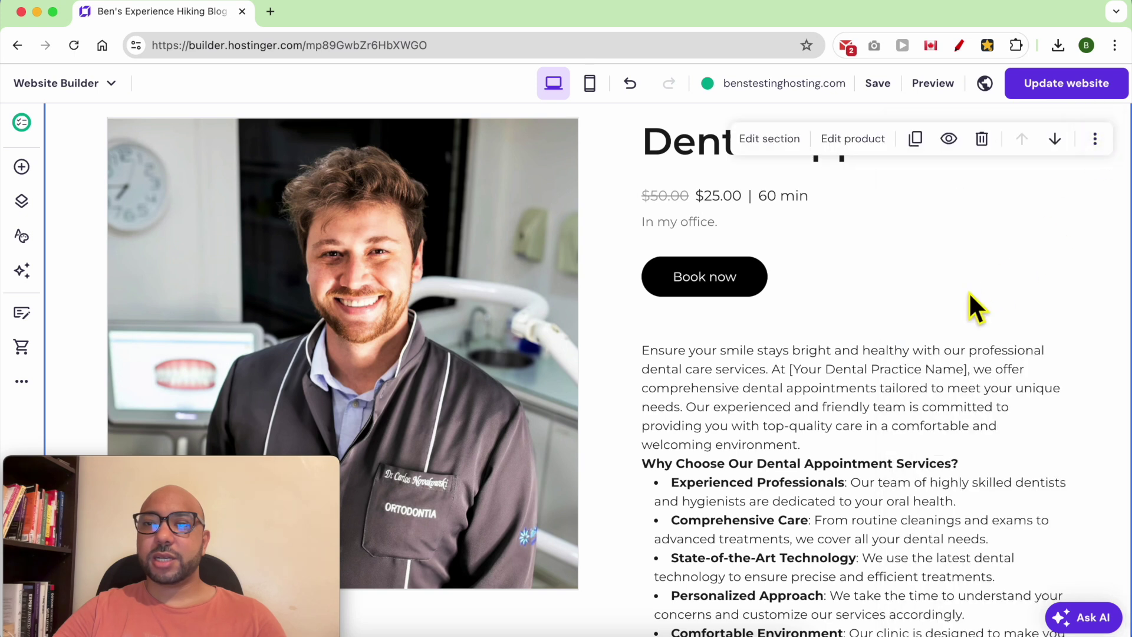
Step: Publish the website changes and open the live site in a new tab
scroll(968, 291, up, 3)
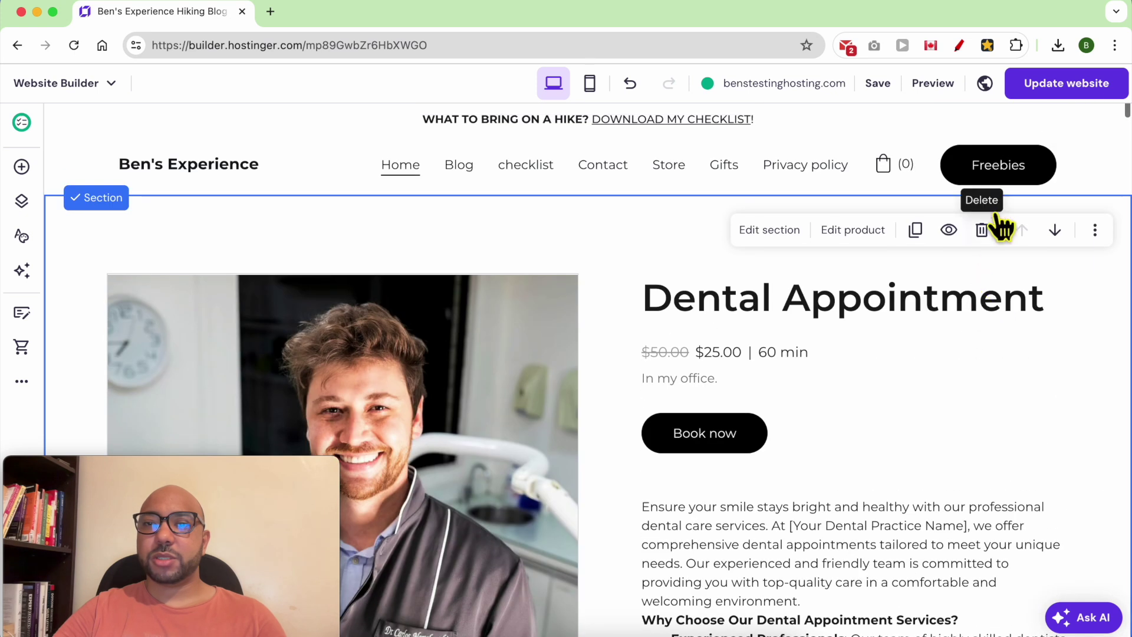
click(1075, 83)
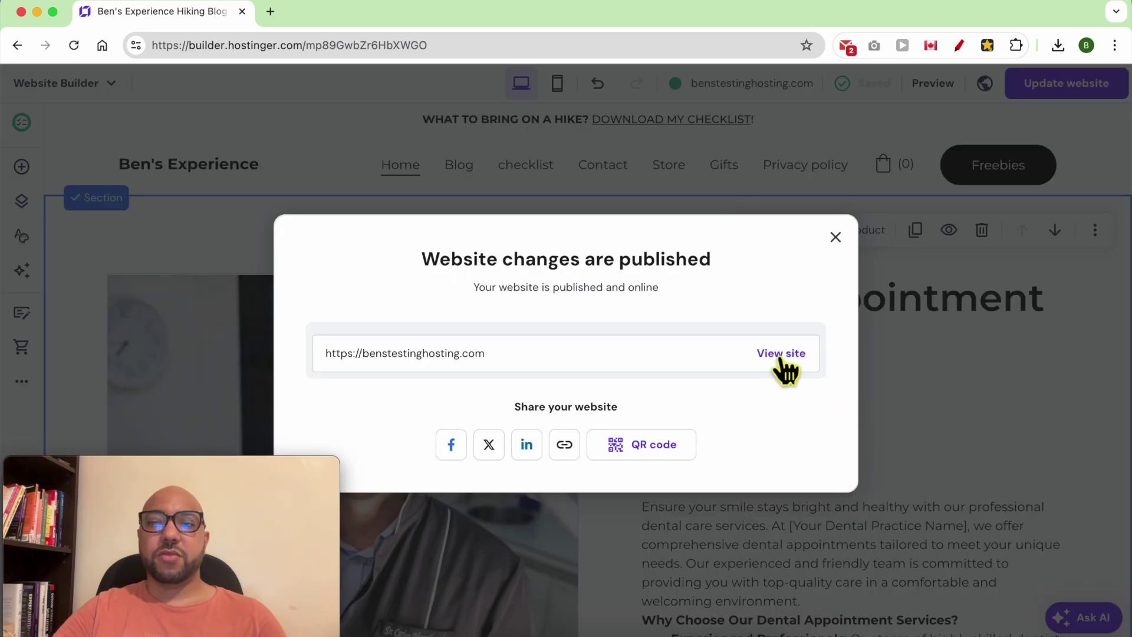
click(779, 355)
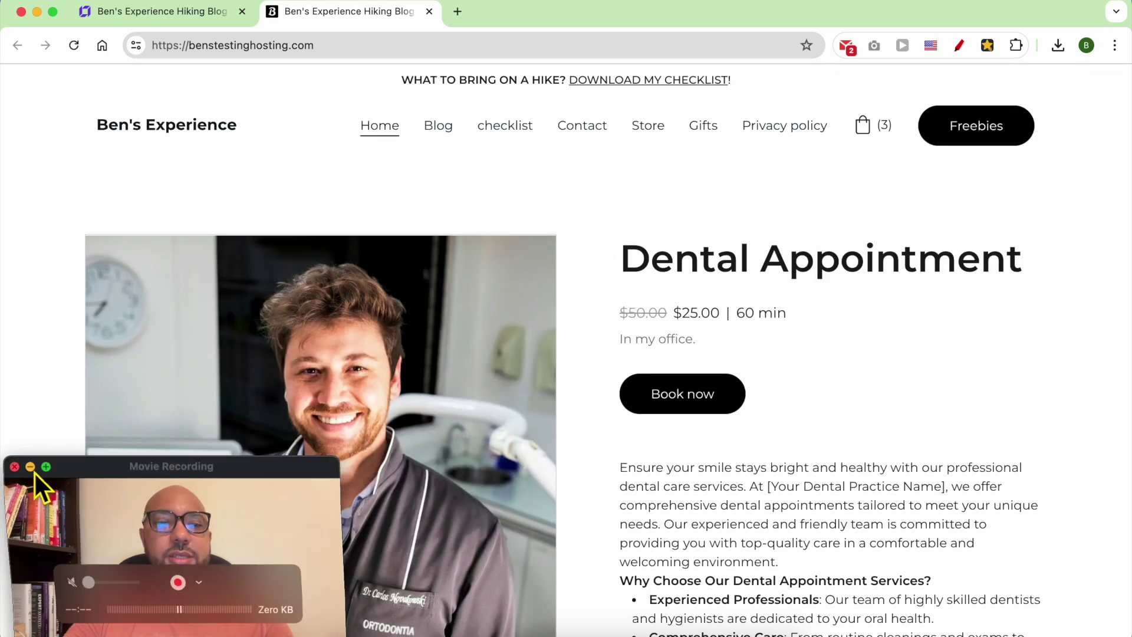
click(31, 467)
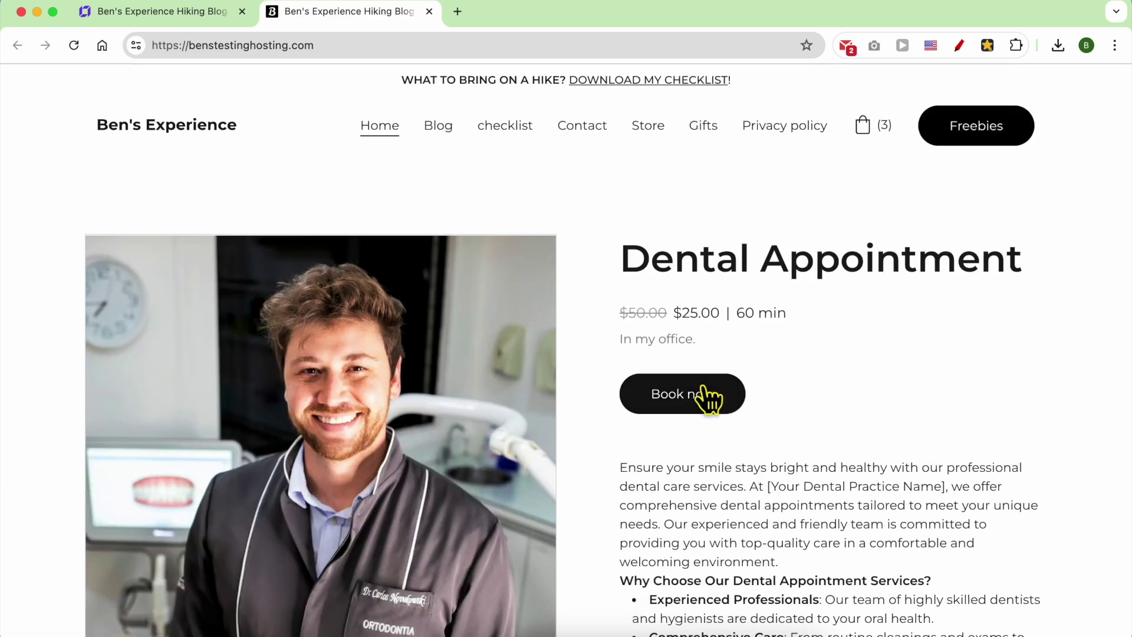
scroll(443, 384, down, 3)
scroll(442, 384, down, 5)
scroll(442, 384, up, 6)
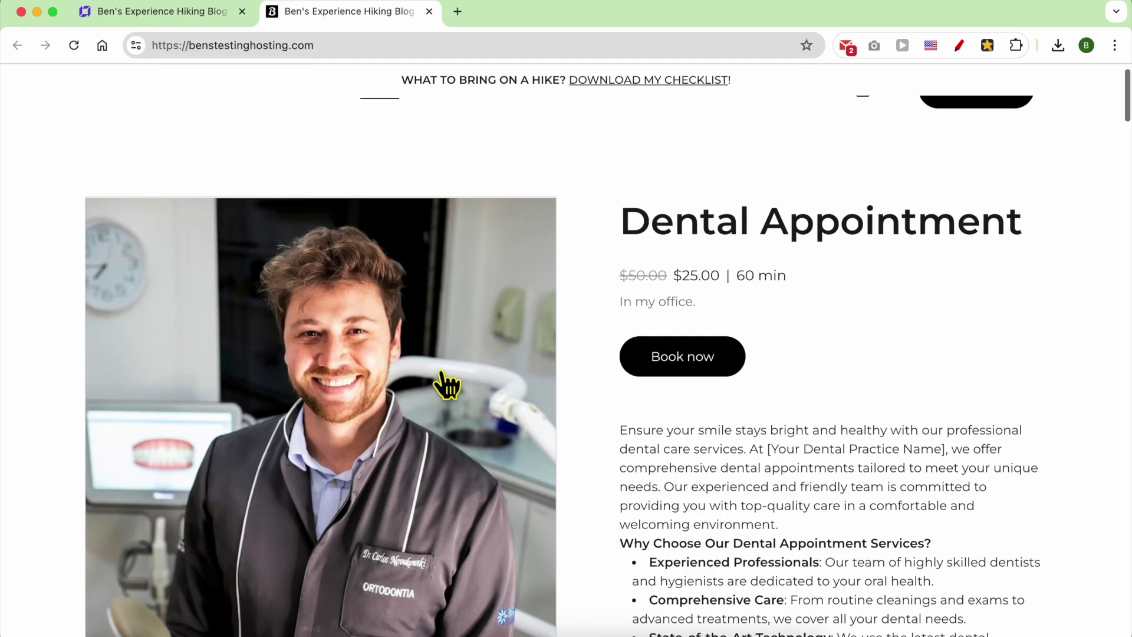
click(643, 313)
double_click(642, 313)
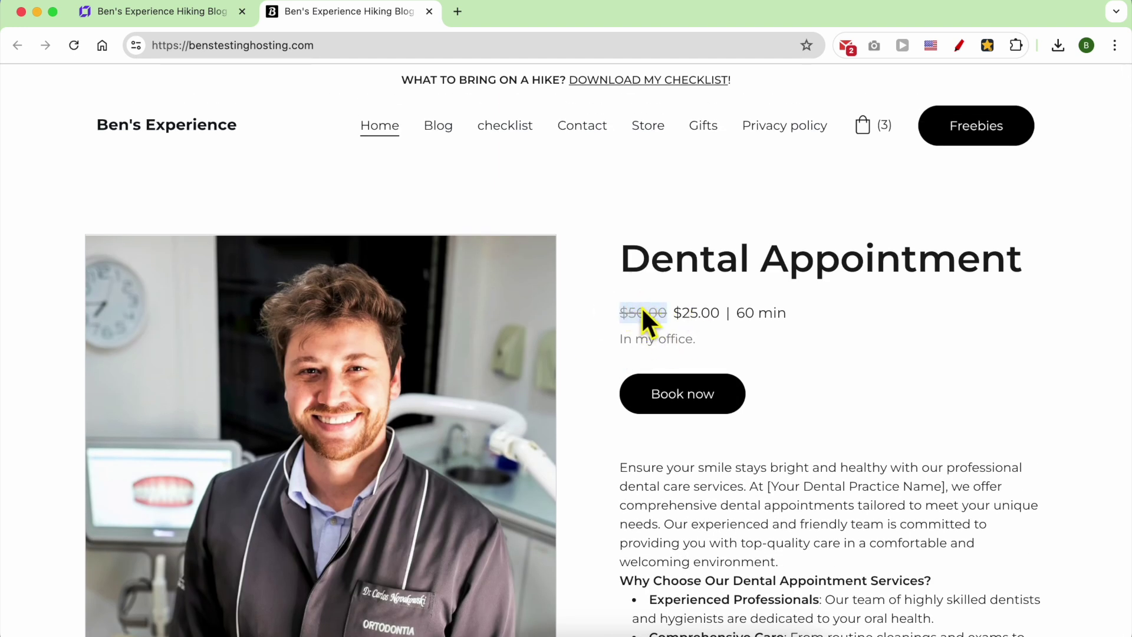
double_click(705, 316)
double_click(757, 315)
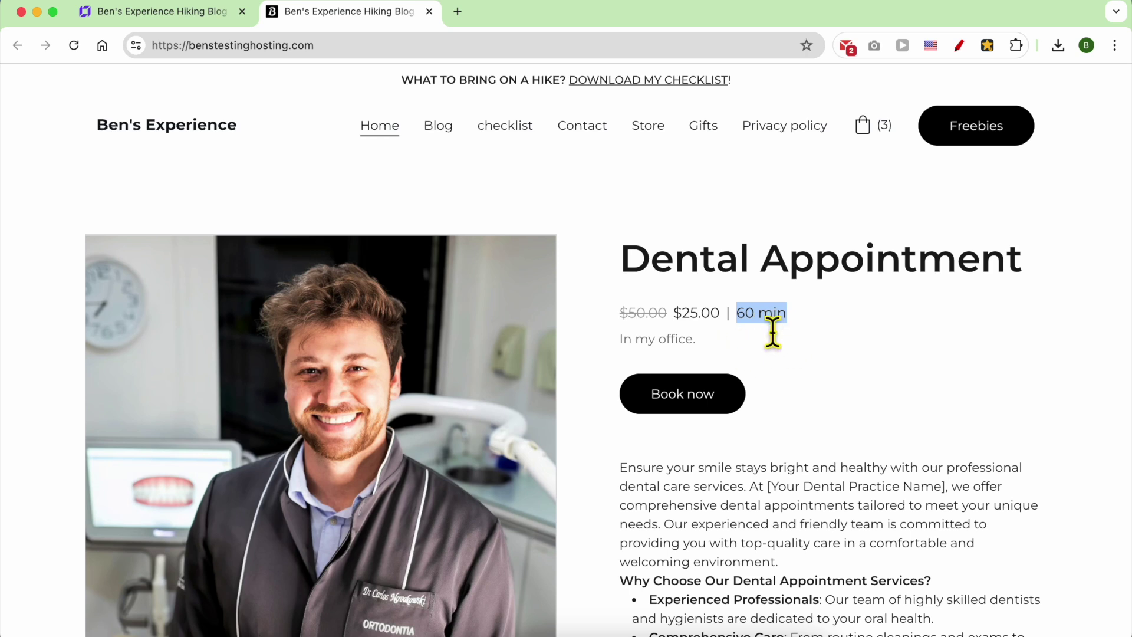
triple_click(678, 346)
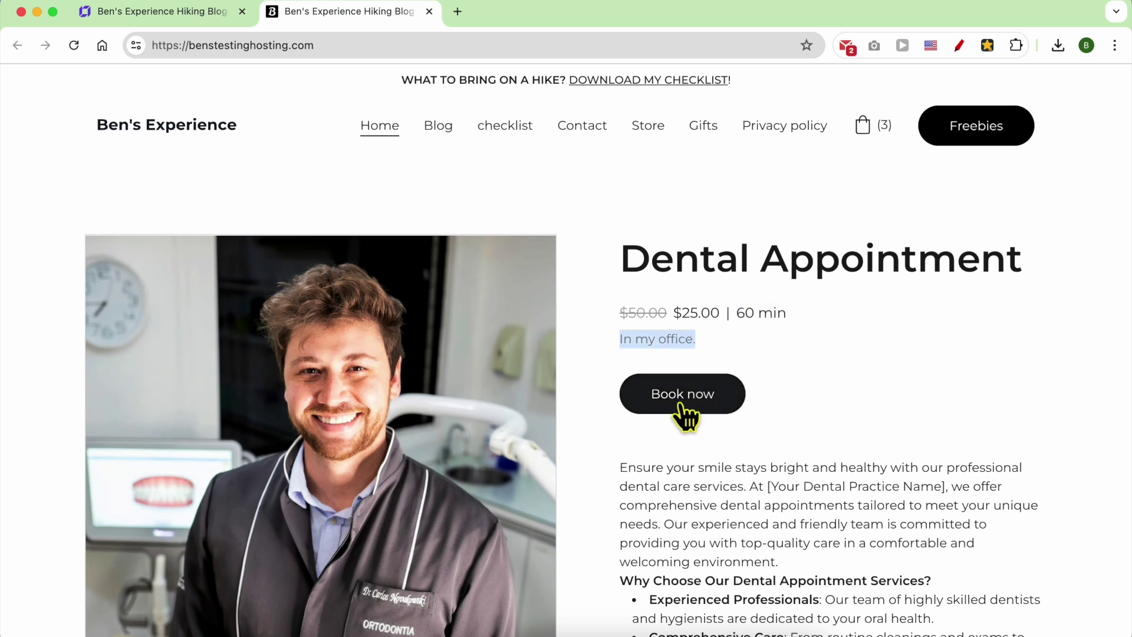
scroll(748, 419, down, 3)
double_click(720, 312)
triple_click(727, 323)
scroll(751, 379, down, 10)
scroll(751, 378, up, 4)
scroll(750, 375, up, 10)
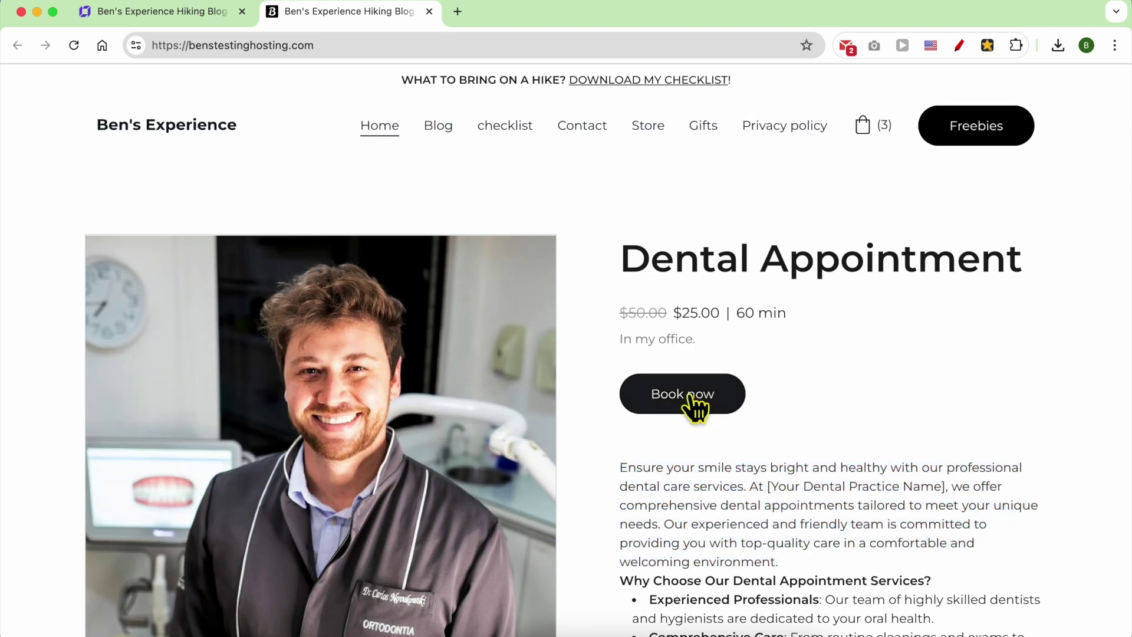
click(687, 396)
click(703, 404)
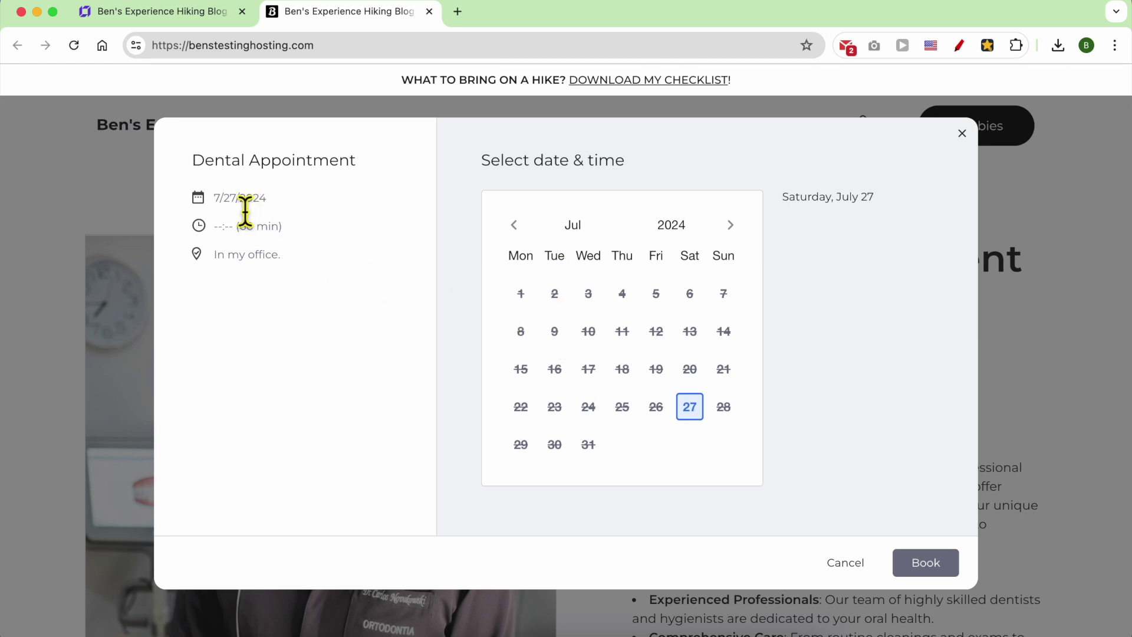
Step: Advance the booking calendar to August 2024 and pick August 1 as the date
drag(241, 210, 234, 212)
click(730, 227)
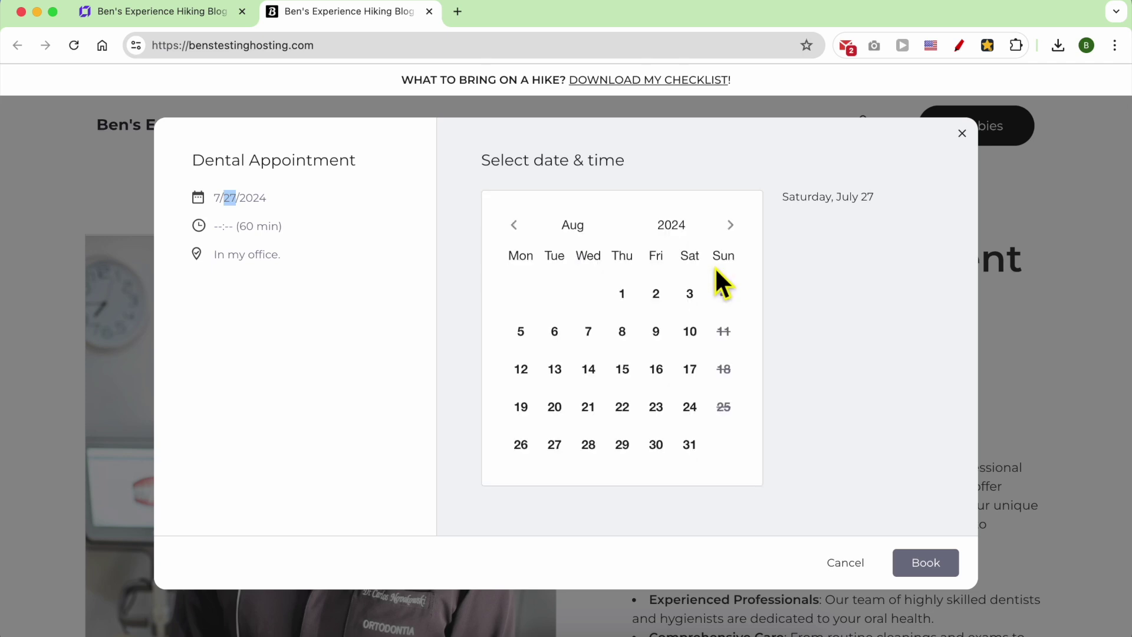
click(623, 298)
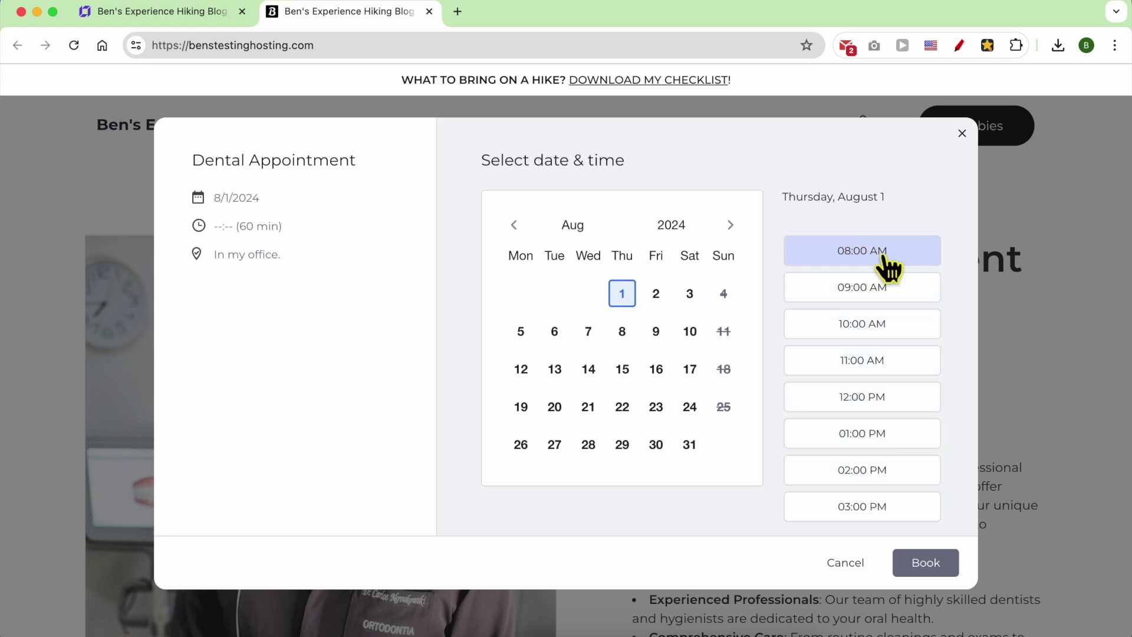
scroll(893, 342, down, 1)
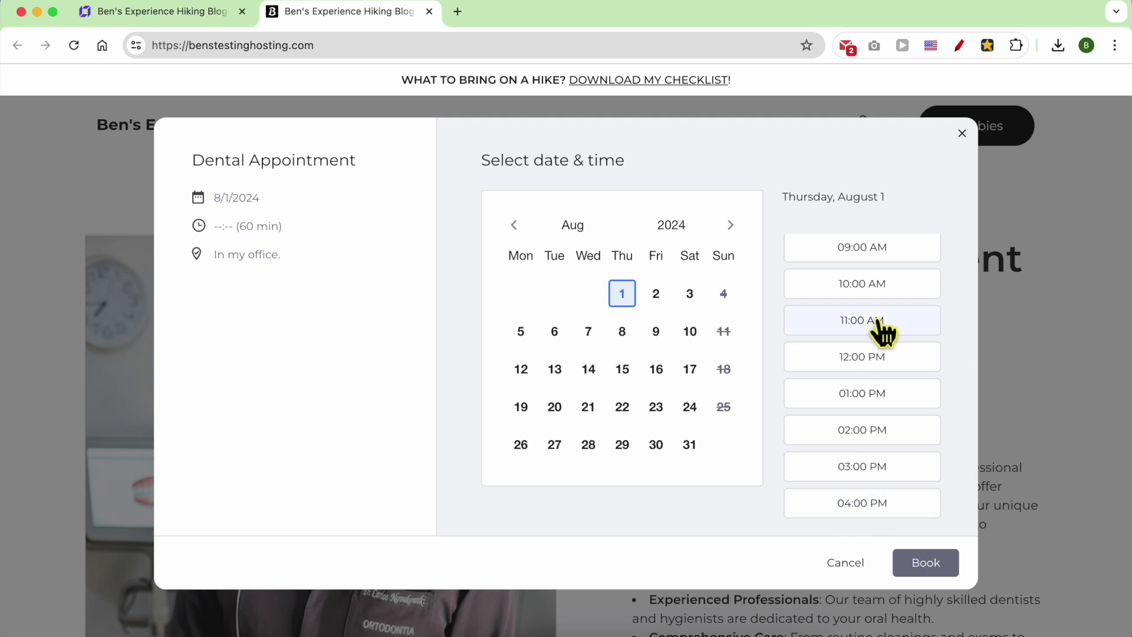
Step: Try the time slots from 10:00 AM onward, ending on the 02:00 PM slot
click(885, 283)
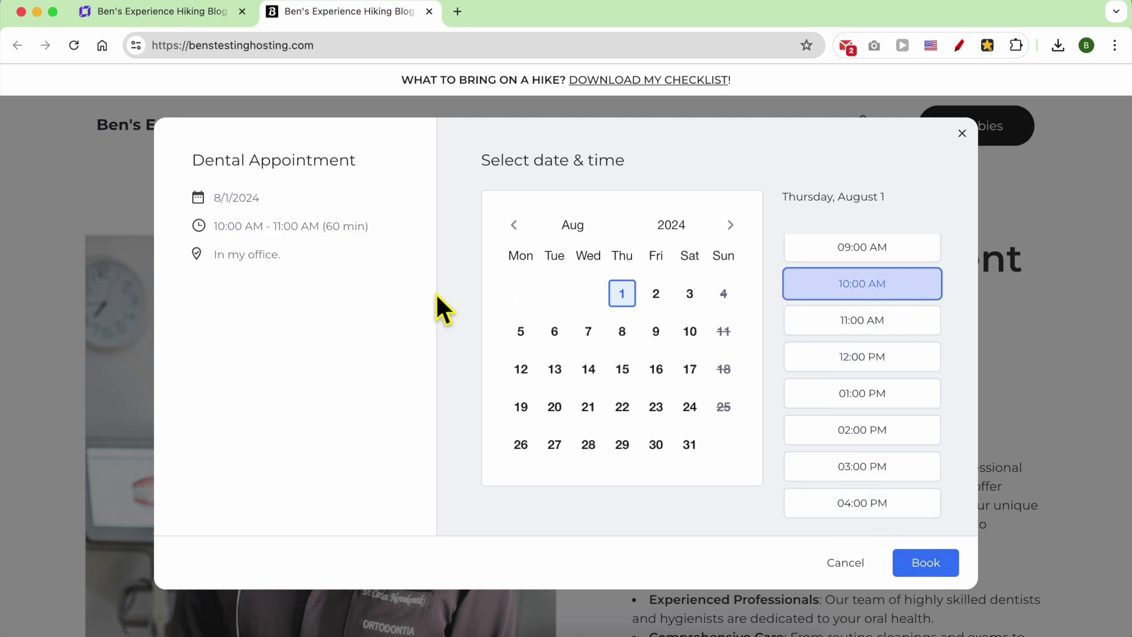
triple_click(252, 227)
drag(252, 227, 222, 204)
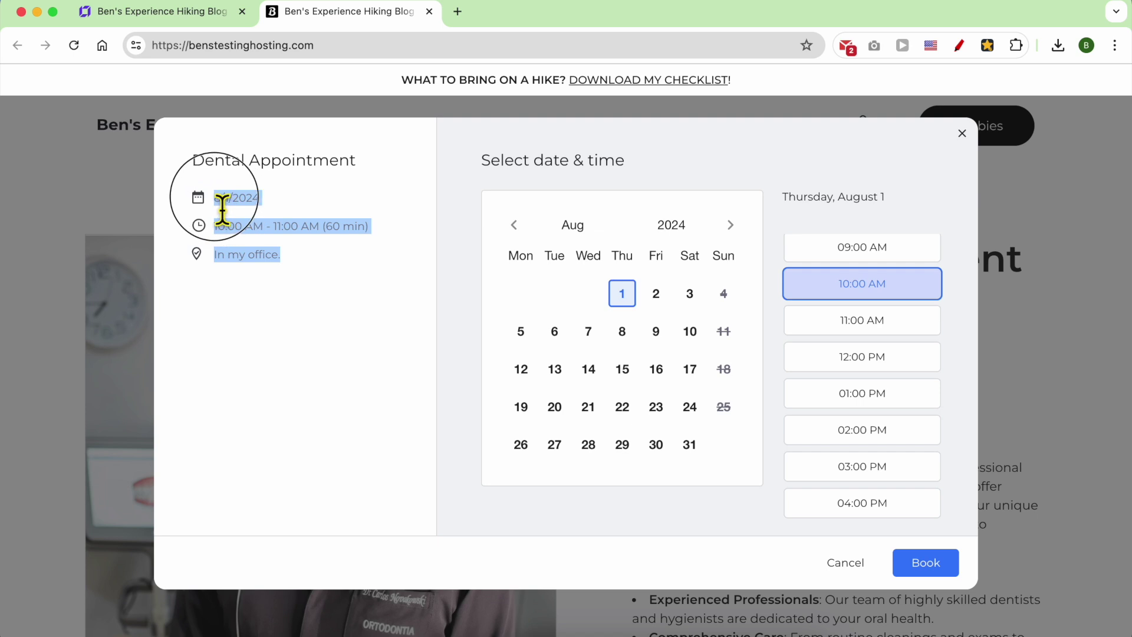
triple_click(297, 258)
click(890, 330)
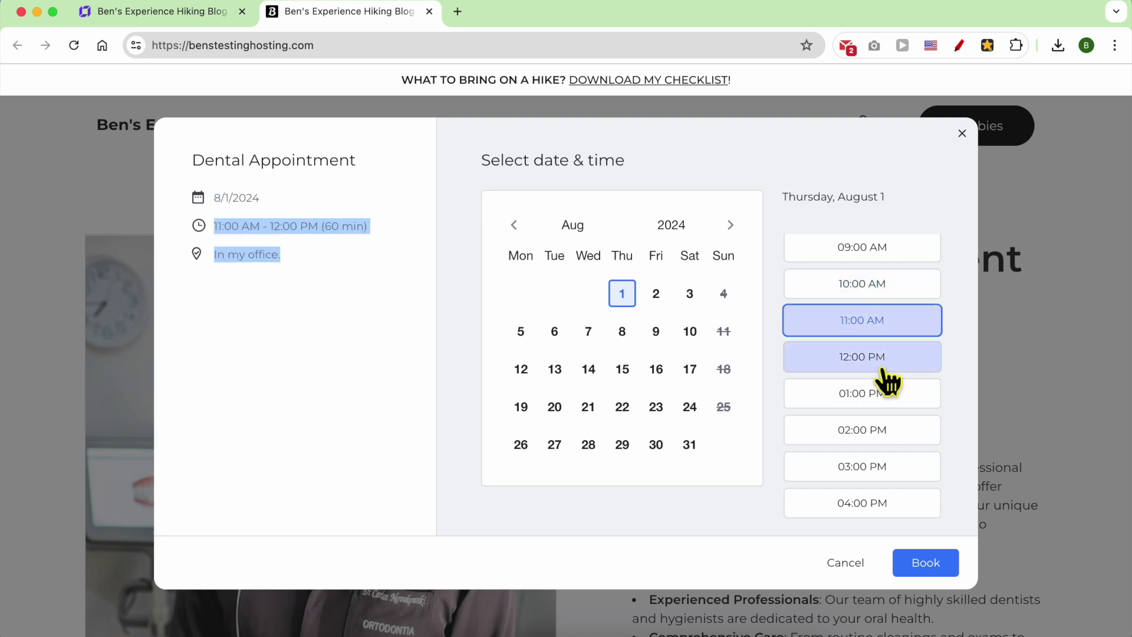
click(890, 371)
click(399, 293)
click(870, 393)
click(870, 430)
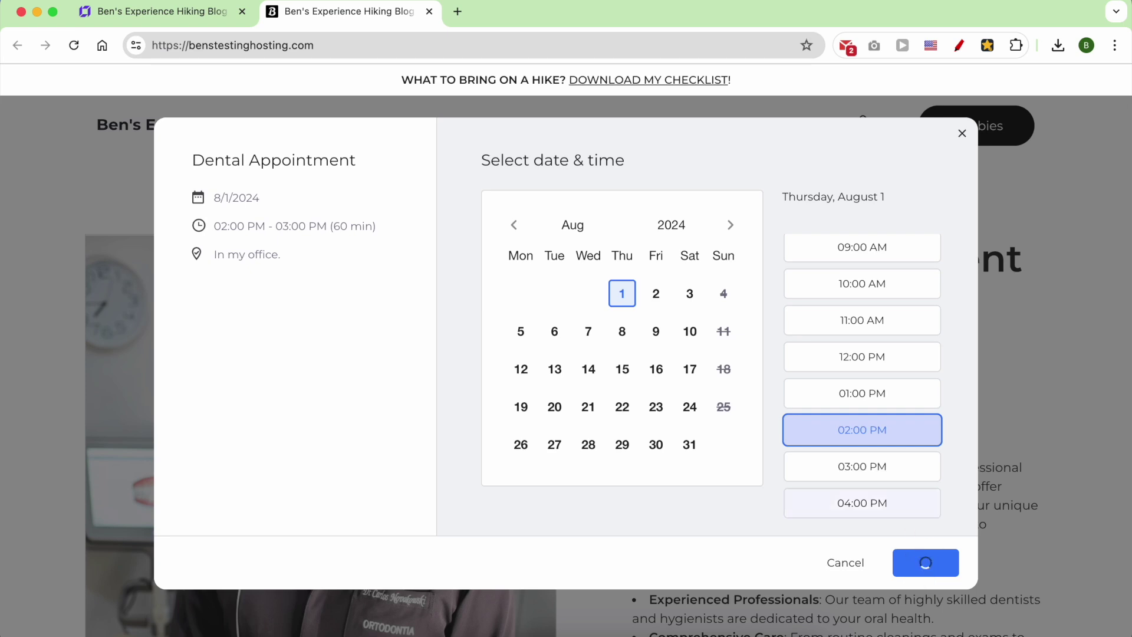